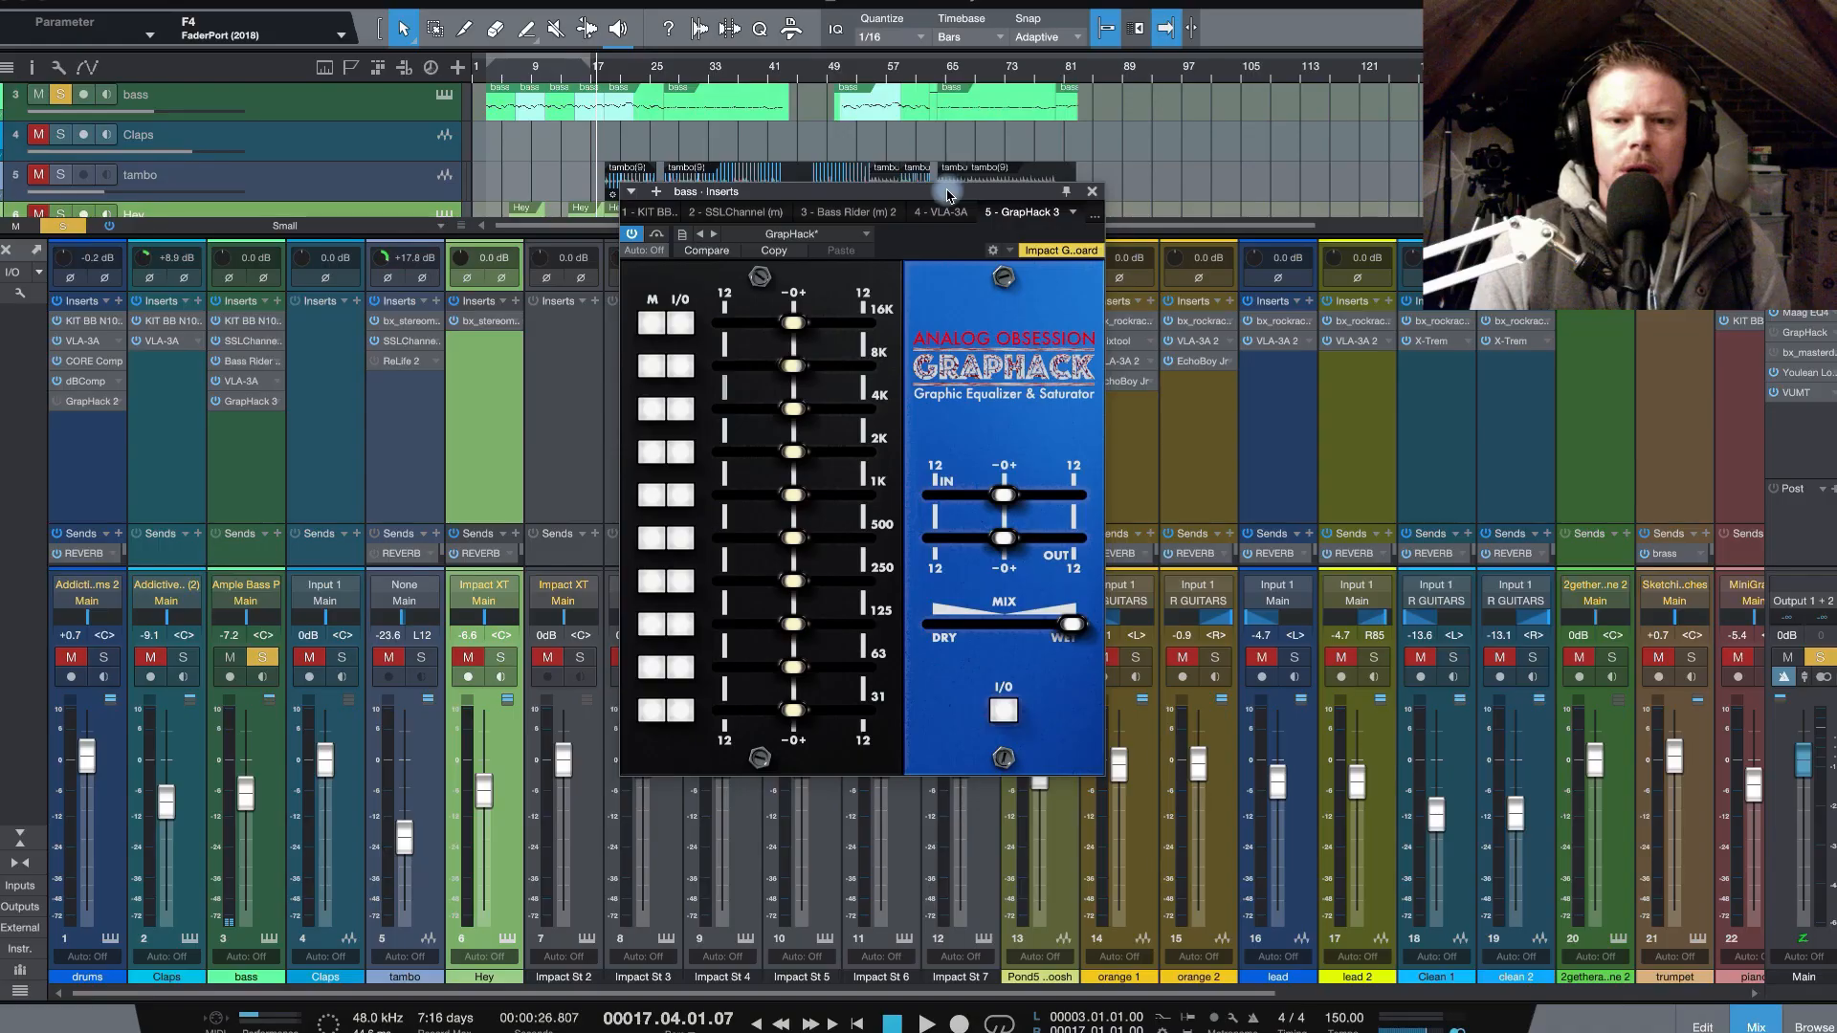
drag(947, 196, 989, 194)
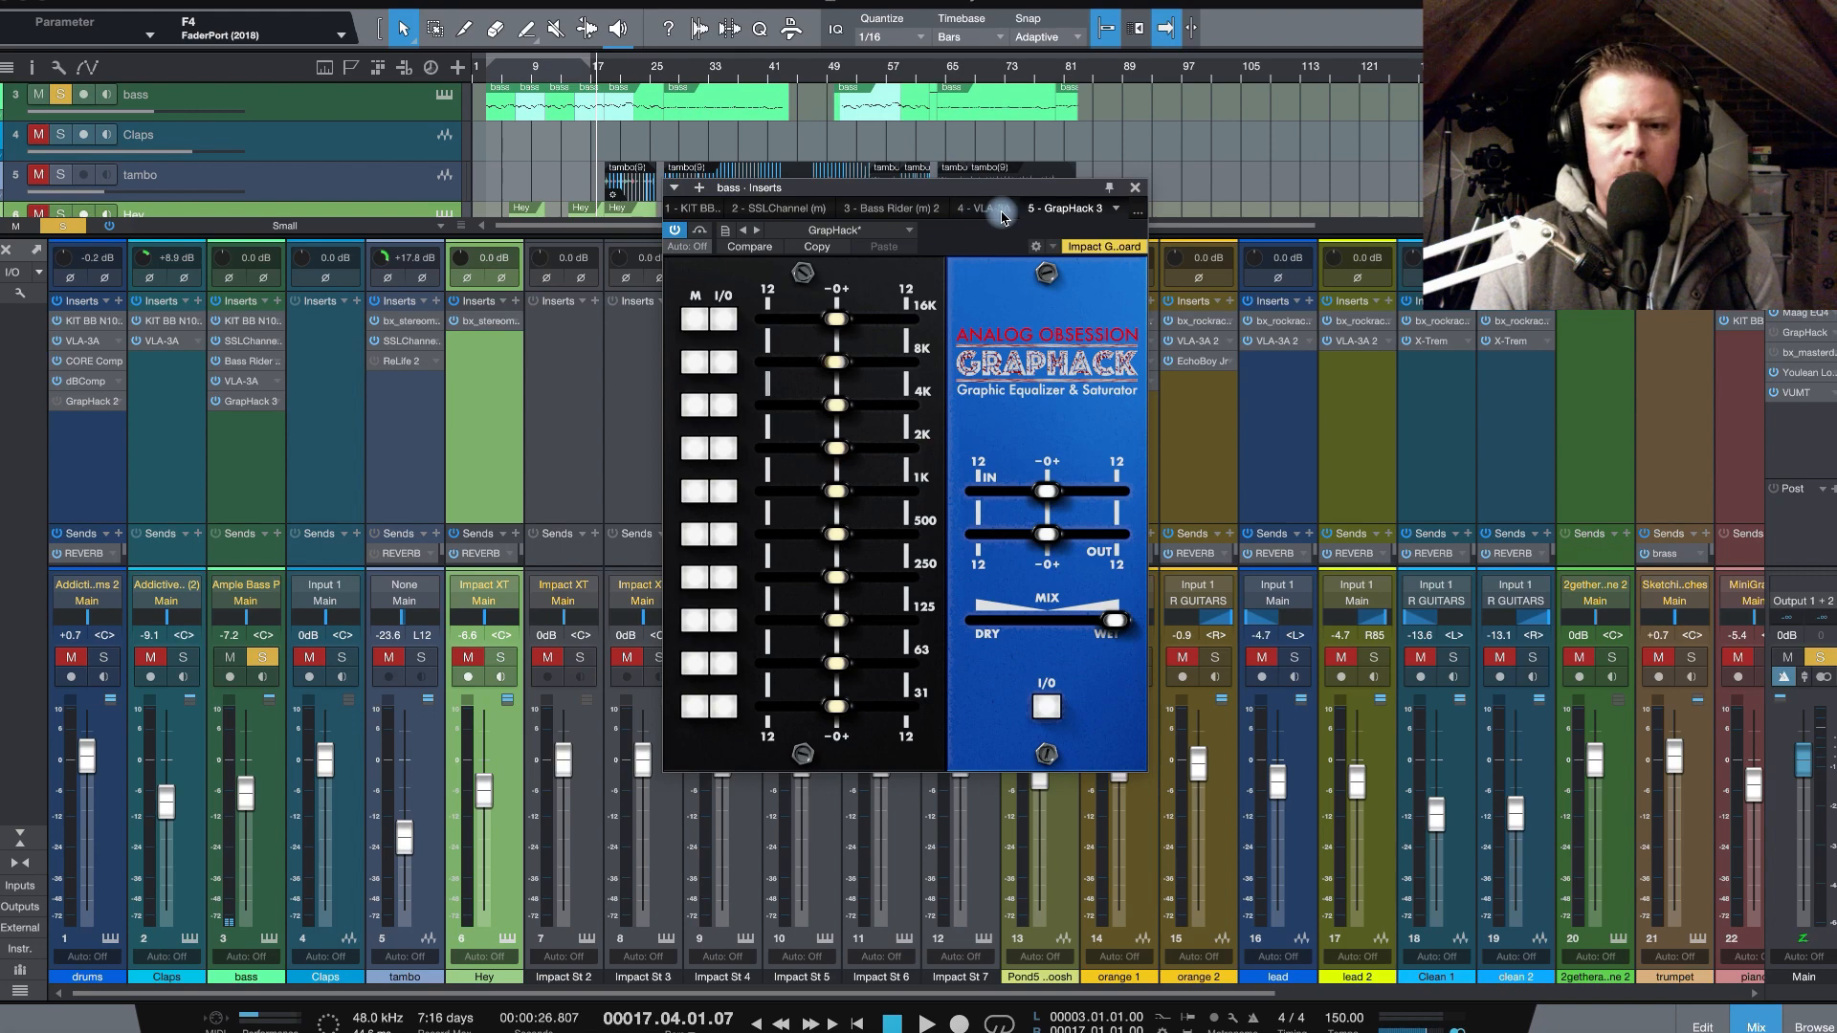
- Try the M mode on the 16K and 8K bands, and swing the 8K gain to +12 and back to zero
click(694, 325)
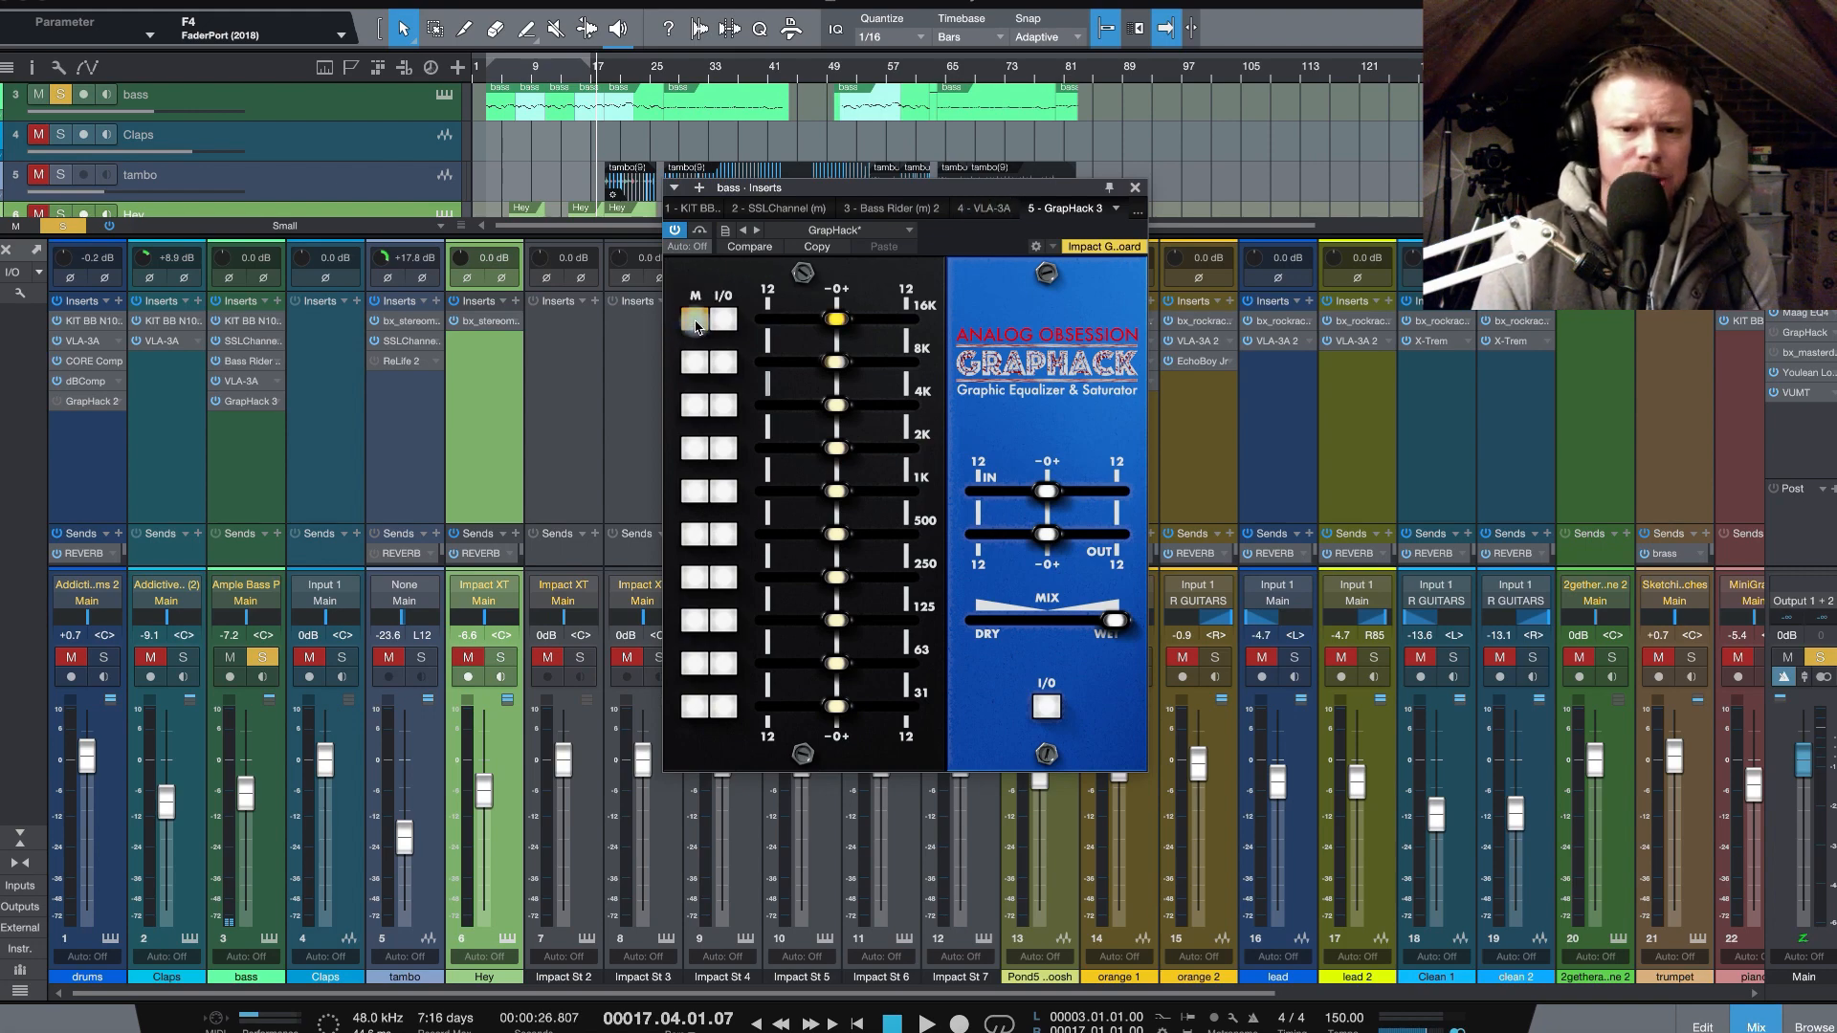
click(695, 325)
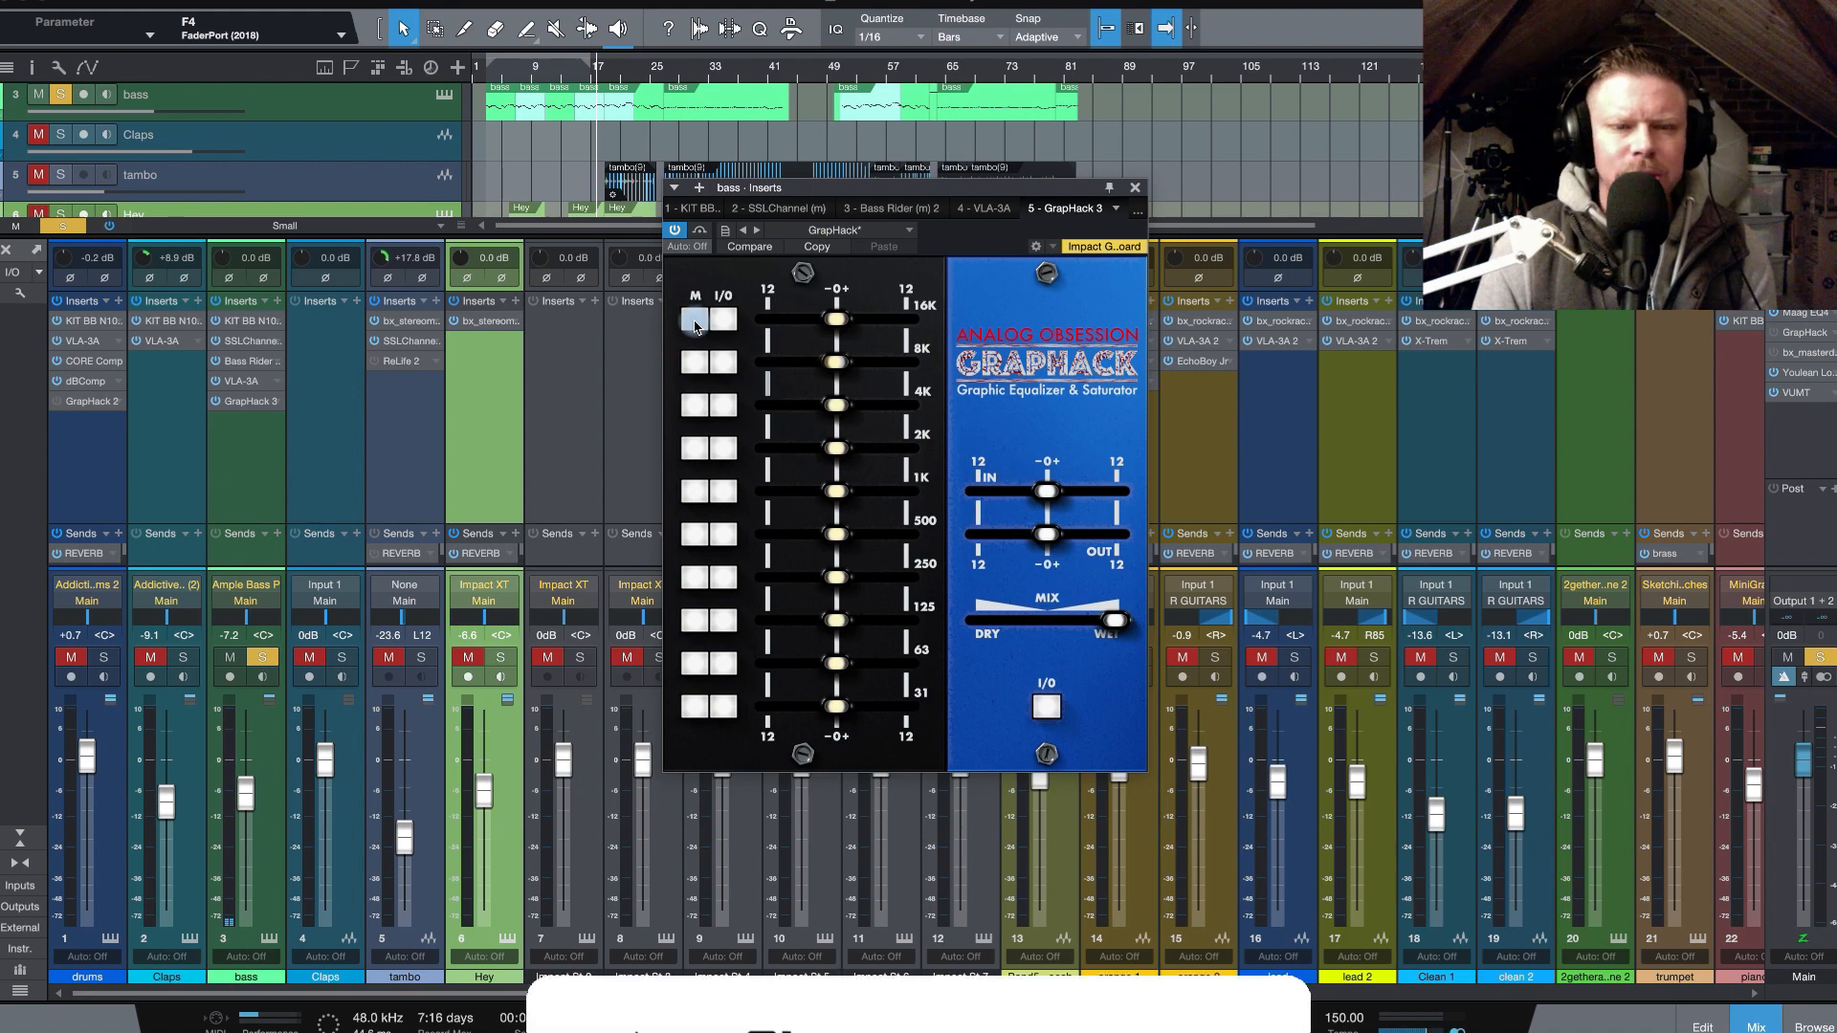
click(700, 364)
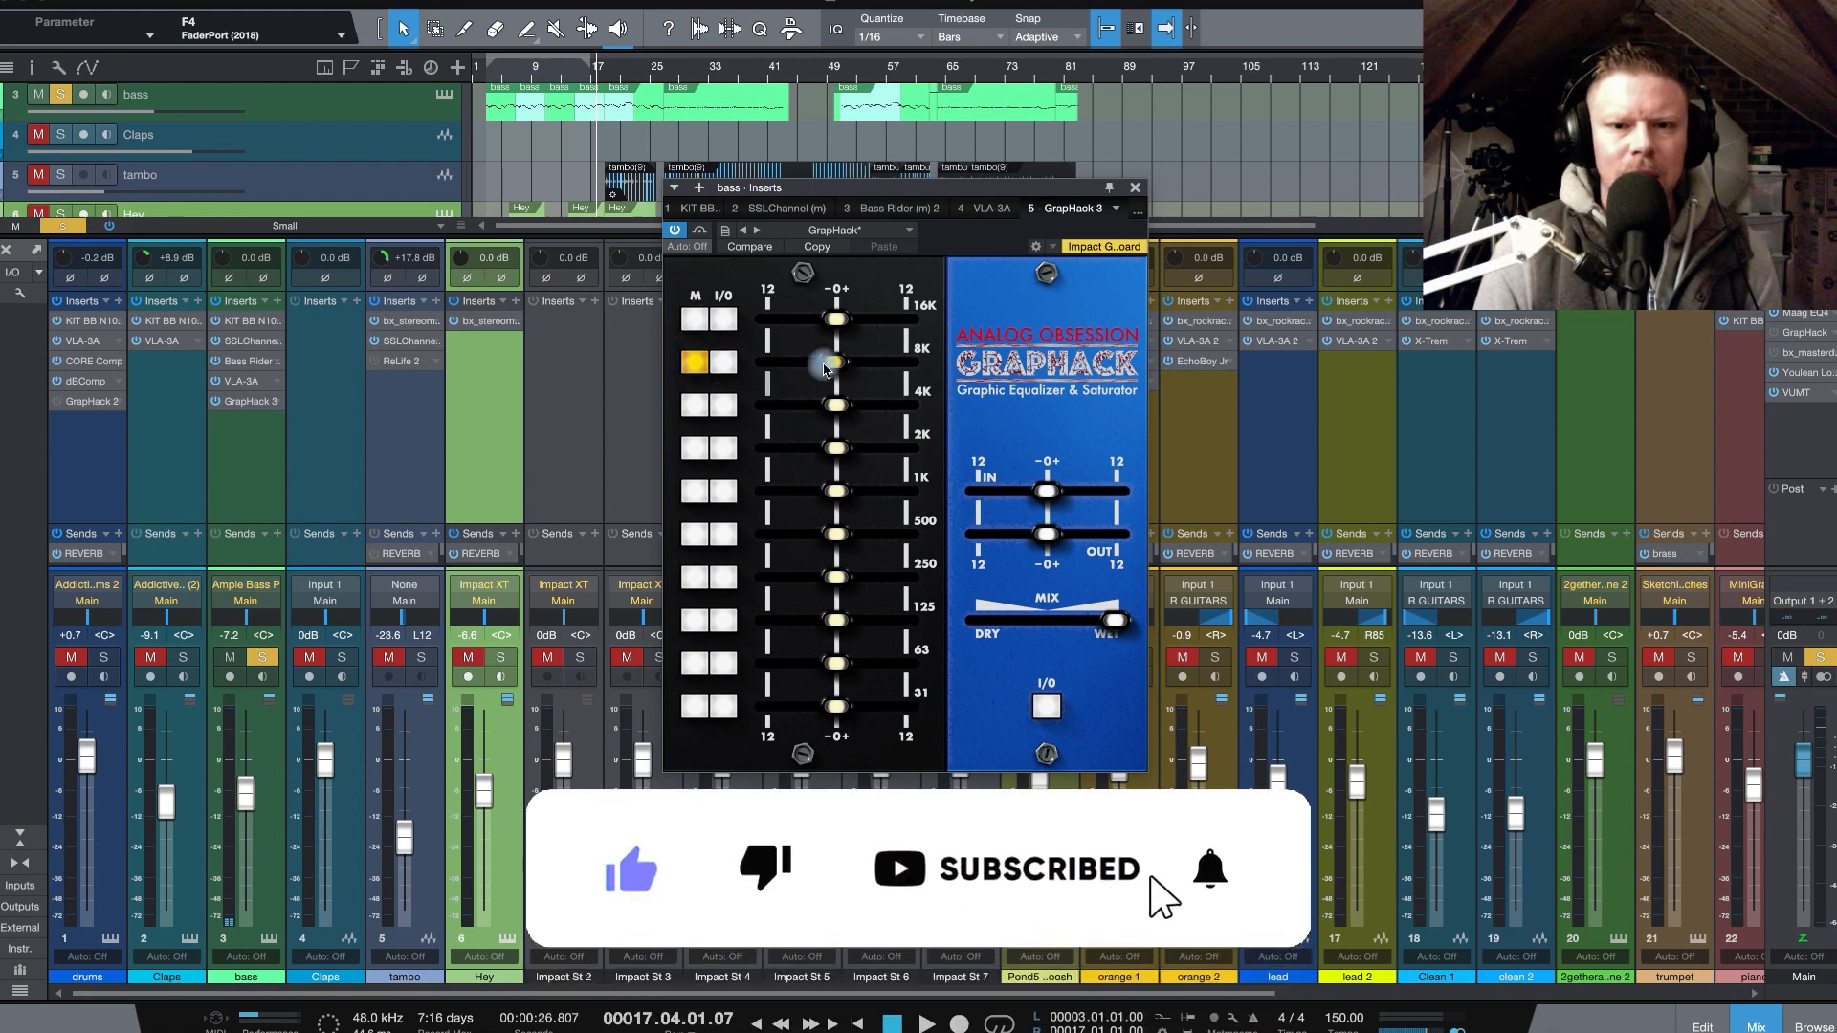
drag(837, 362, 837, 365)
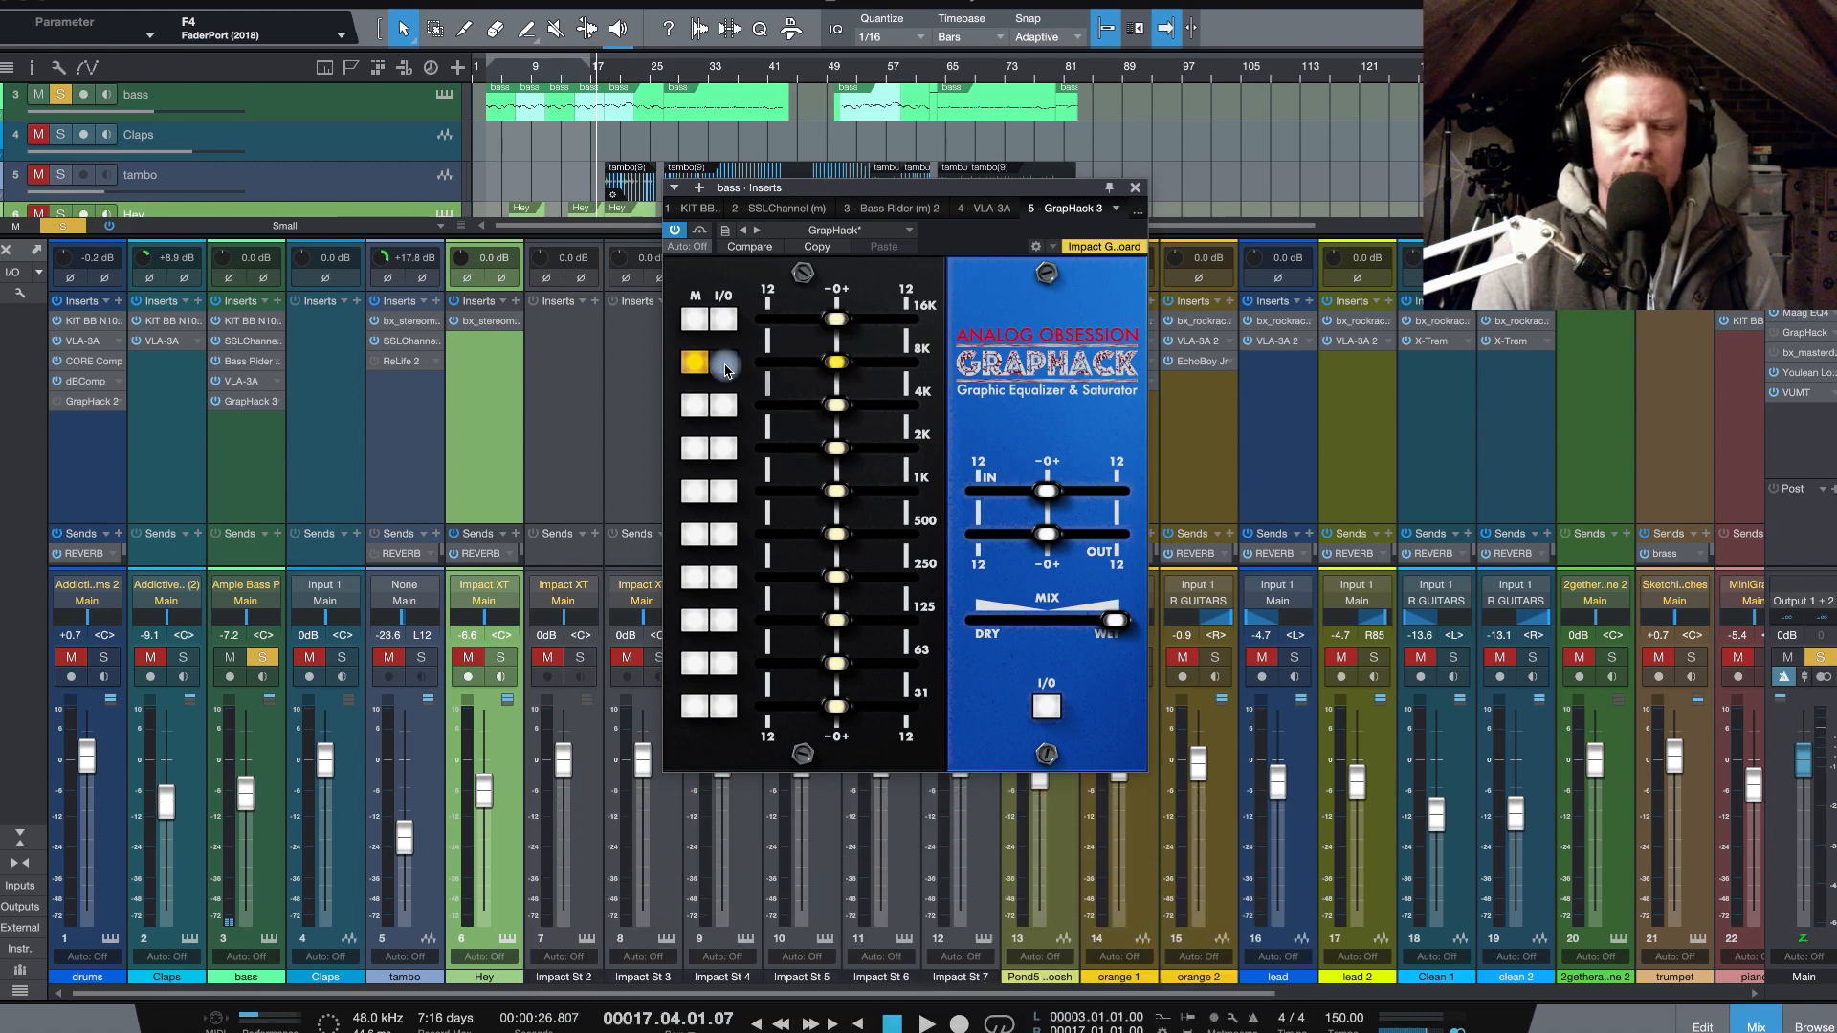
click(701, 372)
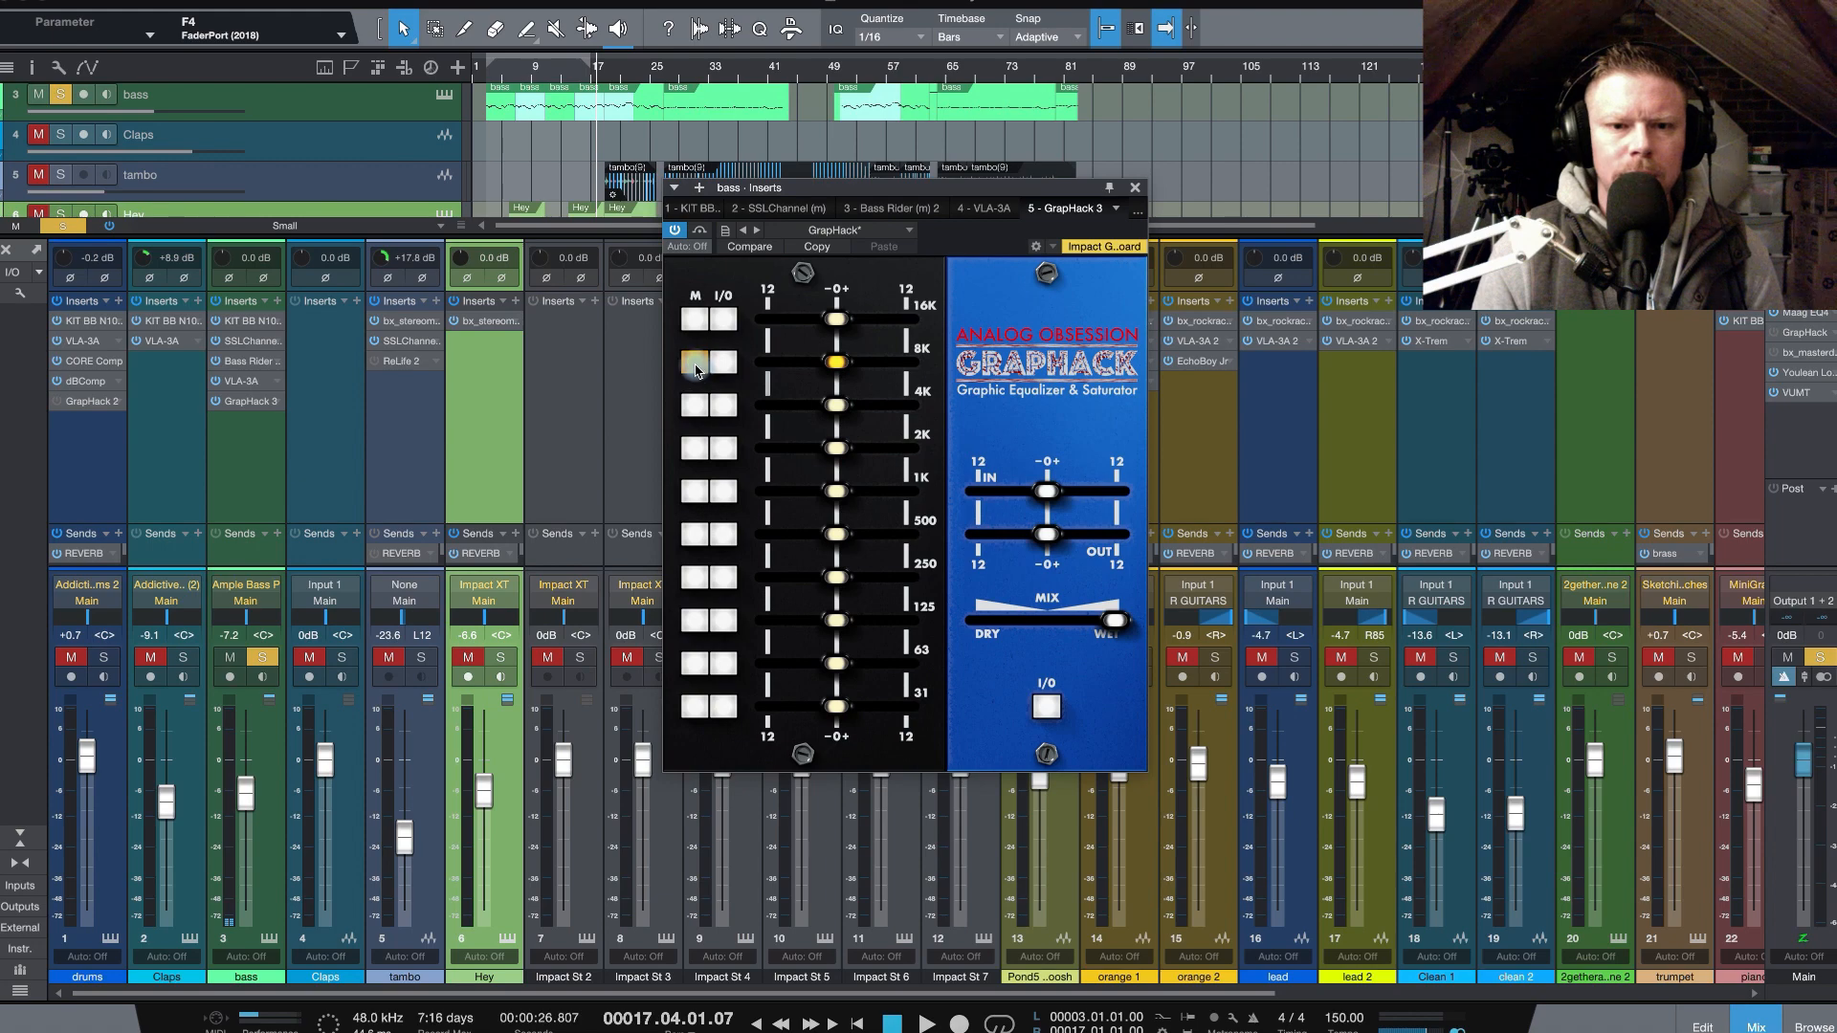
click(695, 371)
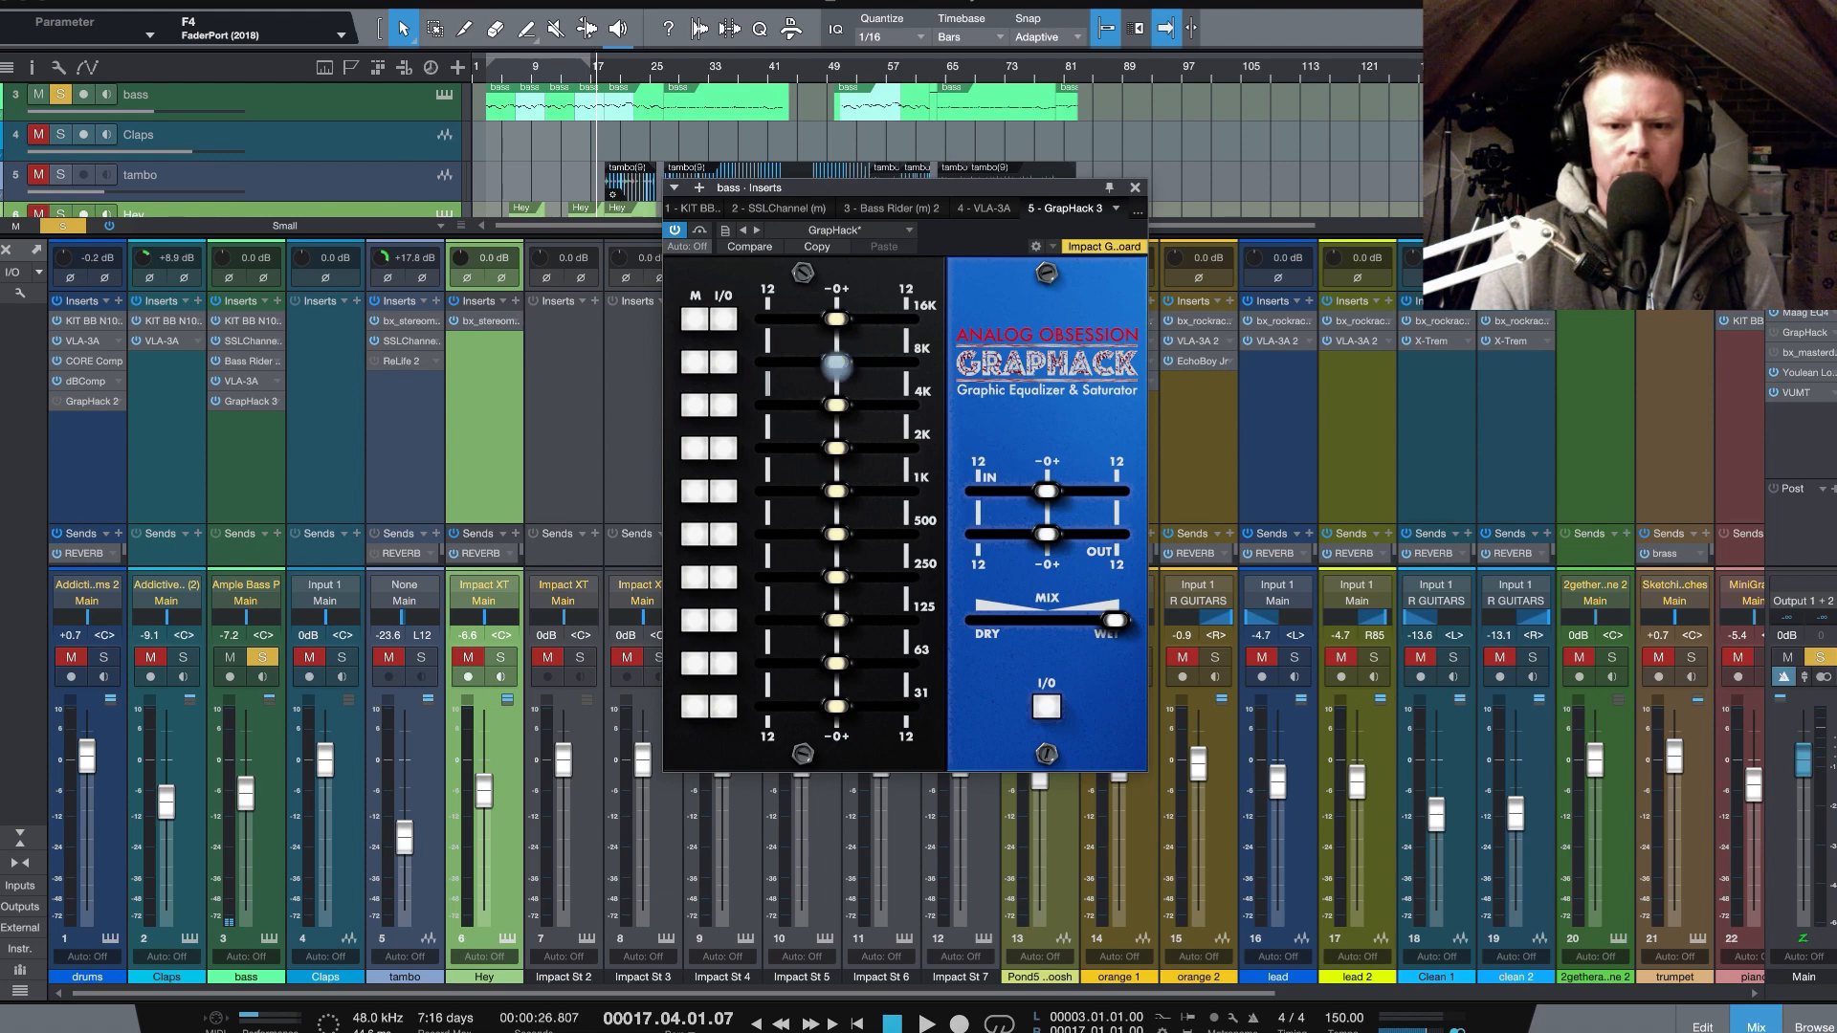
drag(836, 362, 905, 363)
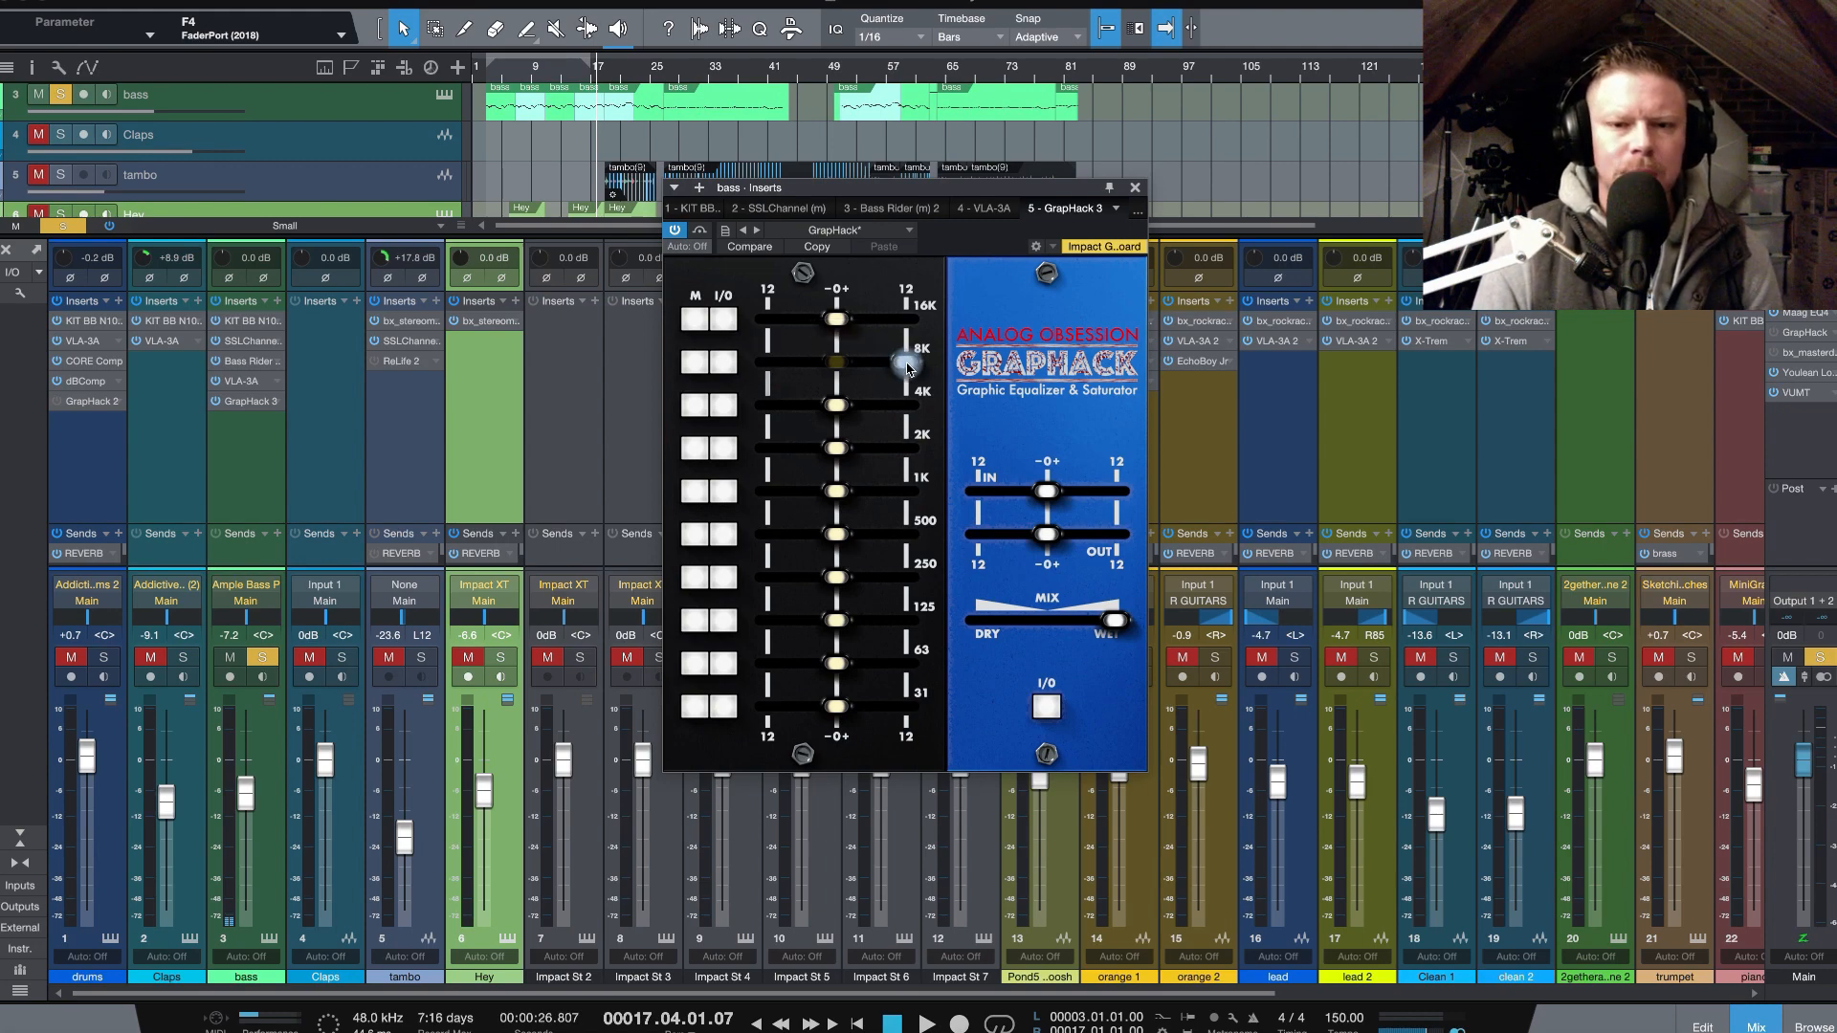
drag(907, 367, 851, 367)
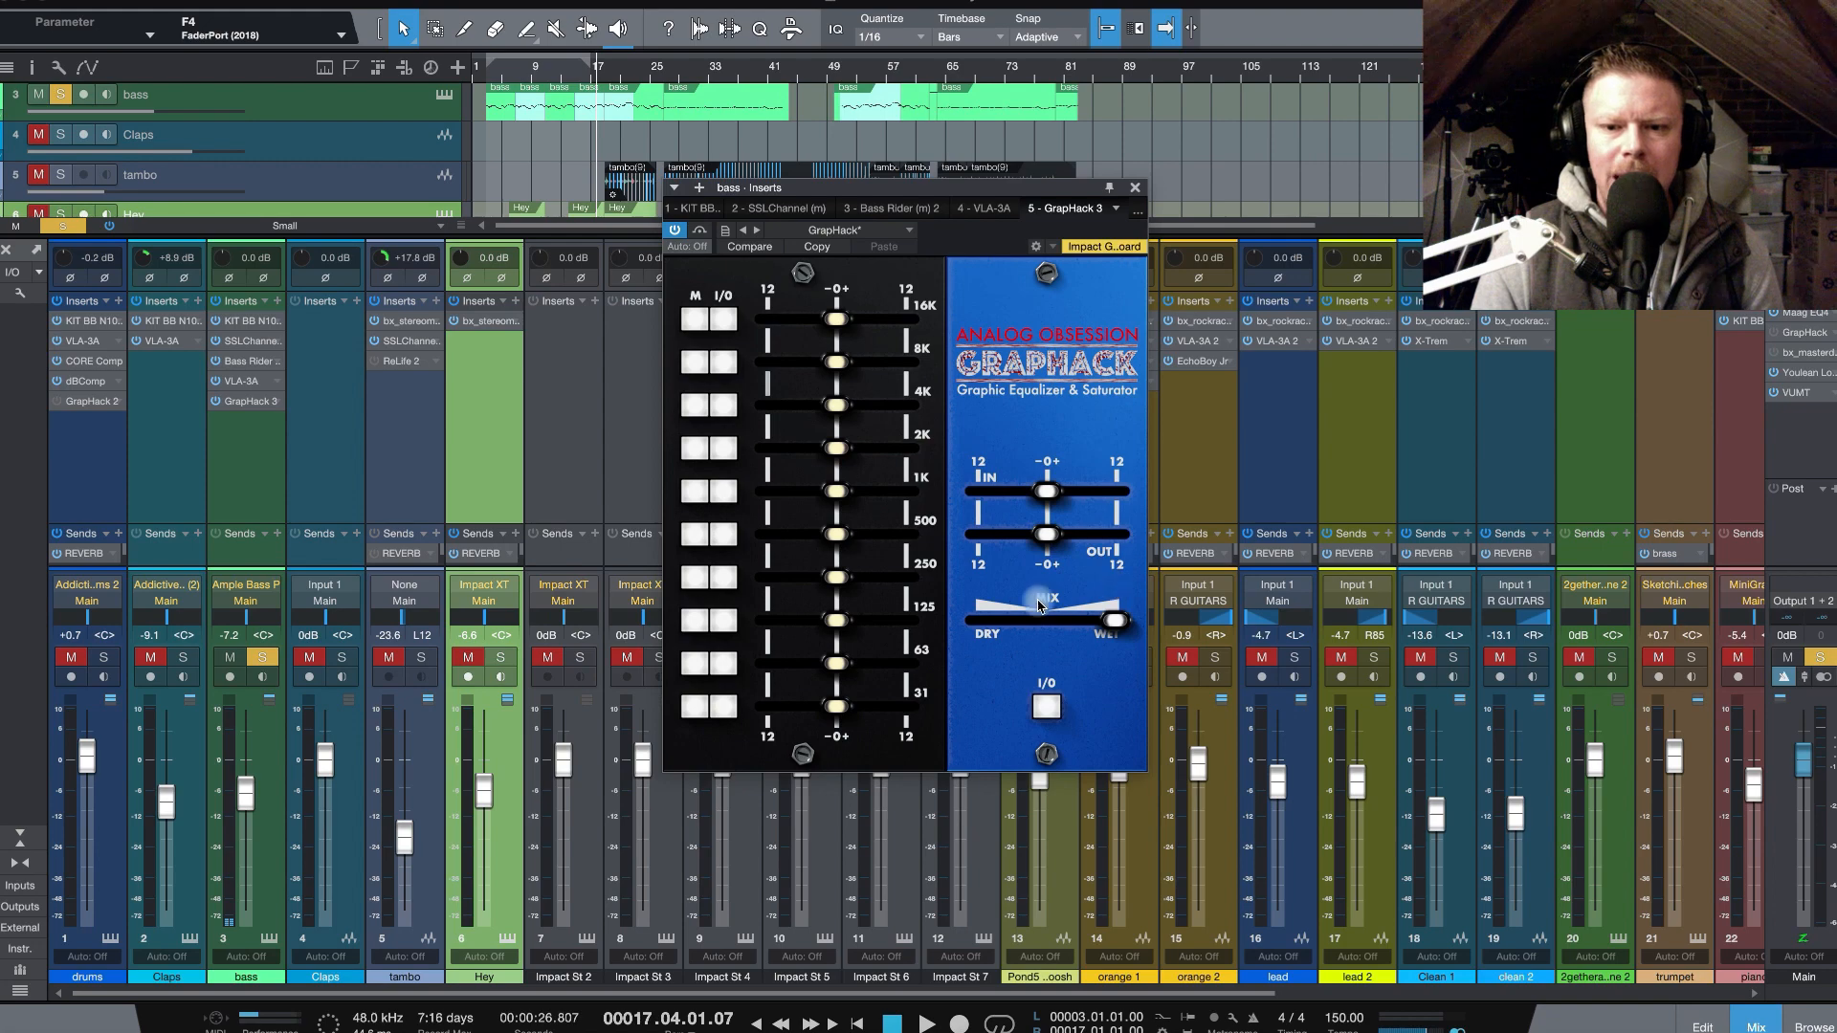
- Try GrapHack's main I/O switch and the ANALOG OBSESSION label switch, keeping the mix fully wet
mouse_move(1116, 622)
mouse_down()
mouse_move(986, 622)
mouse_move(1115, 616)
mouse_up()
click(1050, 709)
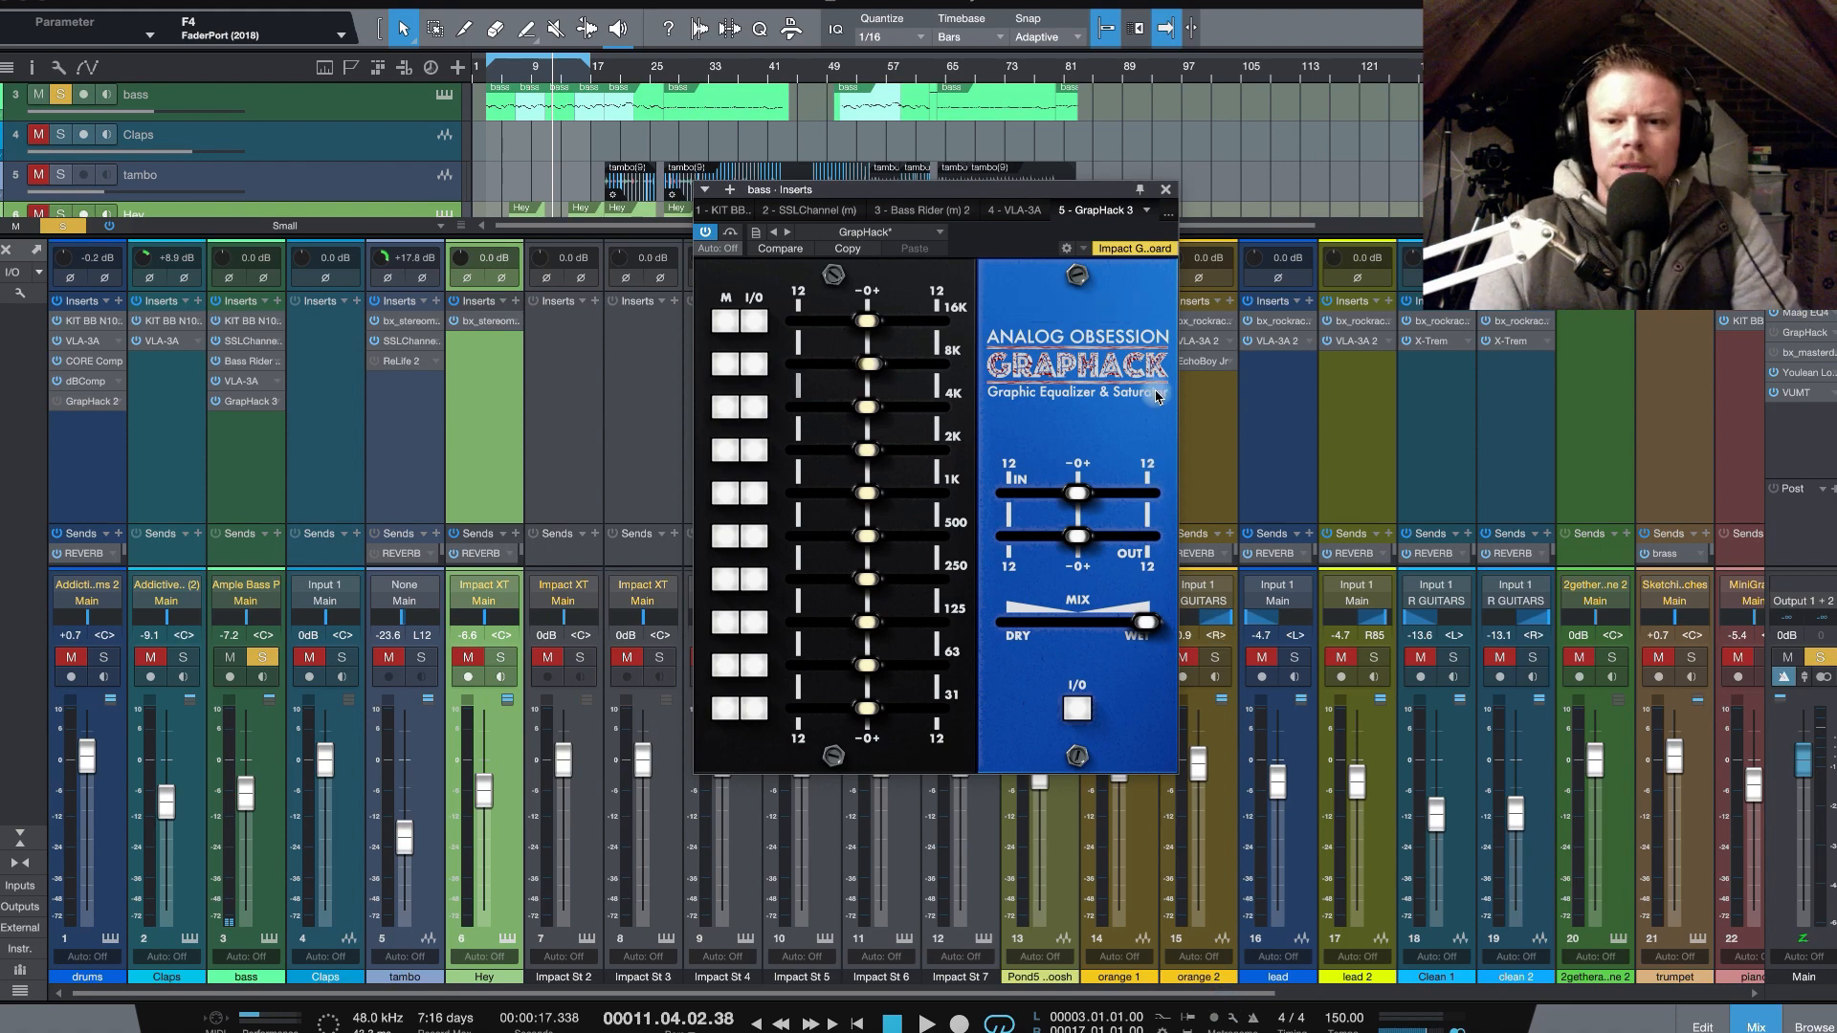
click(1132, 342)
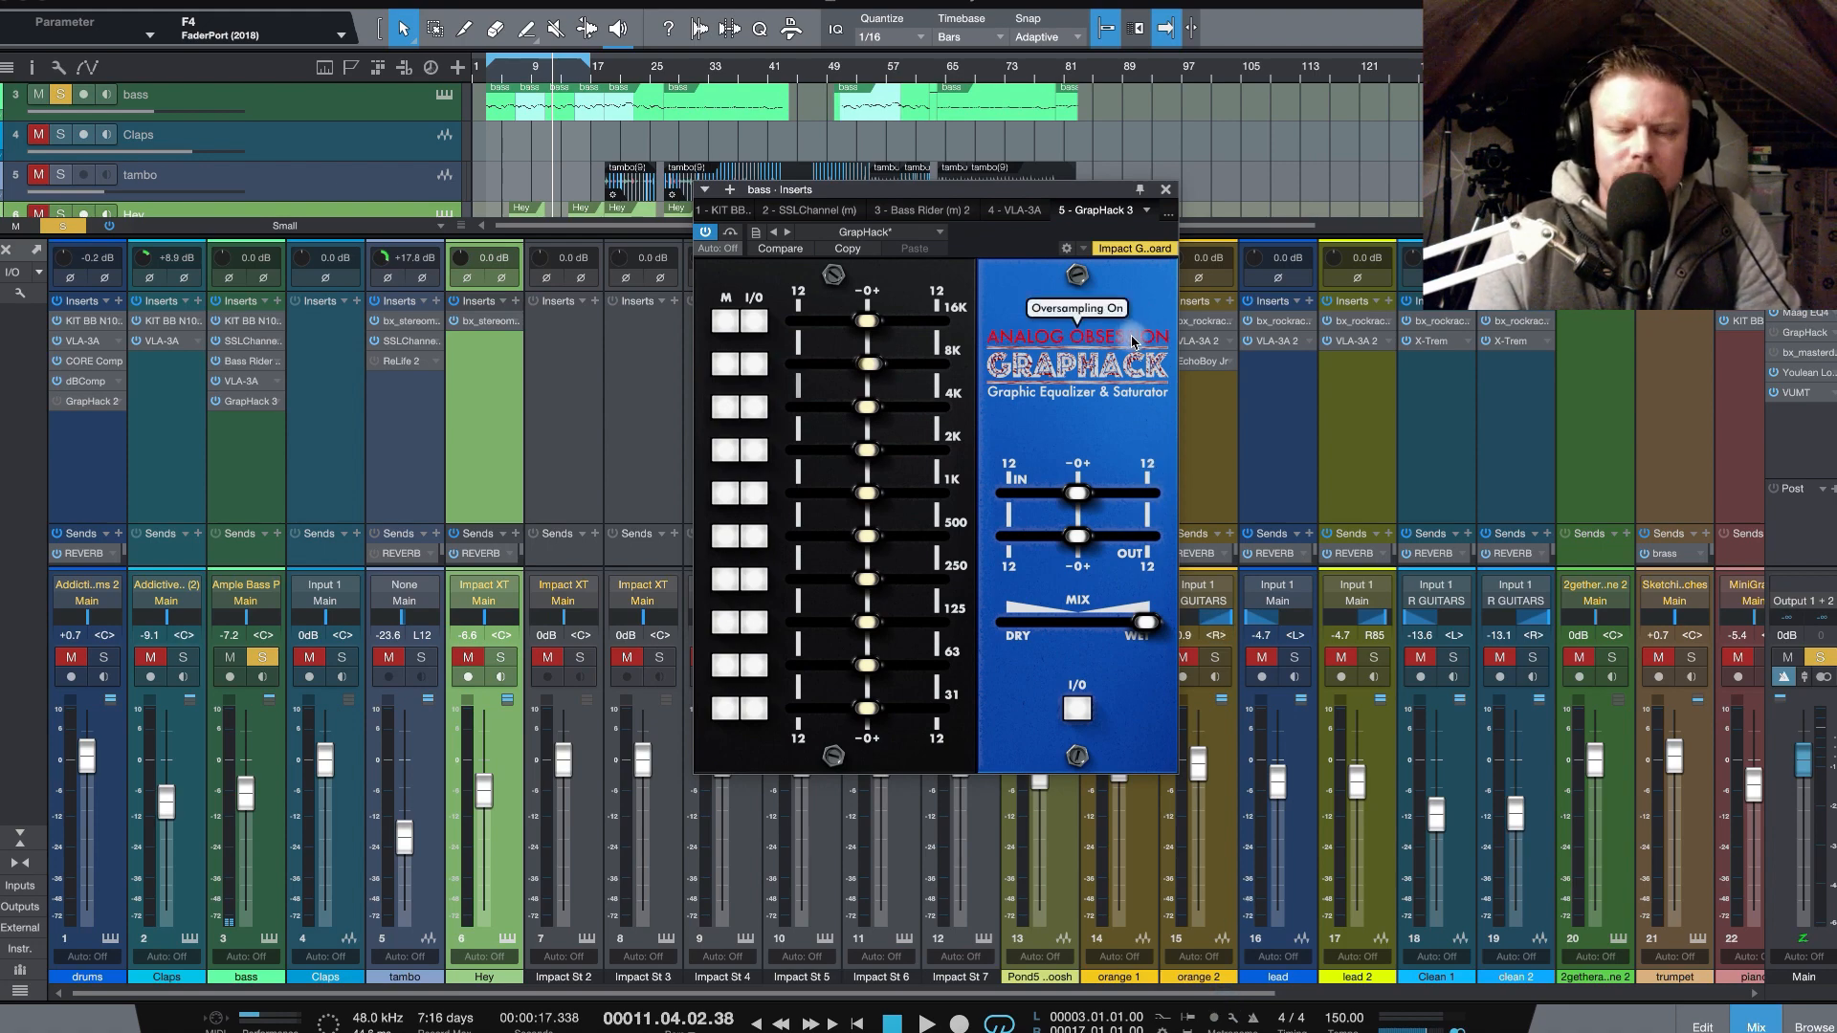
- Play the bass loop from its start and boost the 63 Hz band strongly and the 4K band by about 4.8 dB
click(489, 83)
key(space)
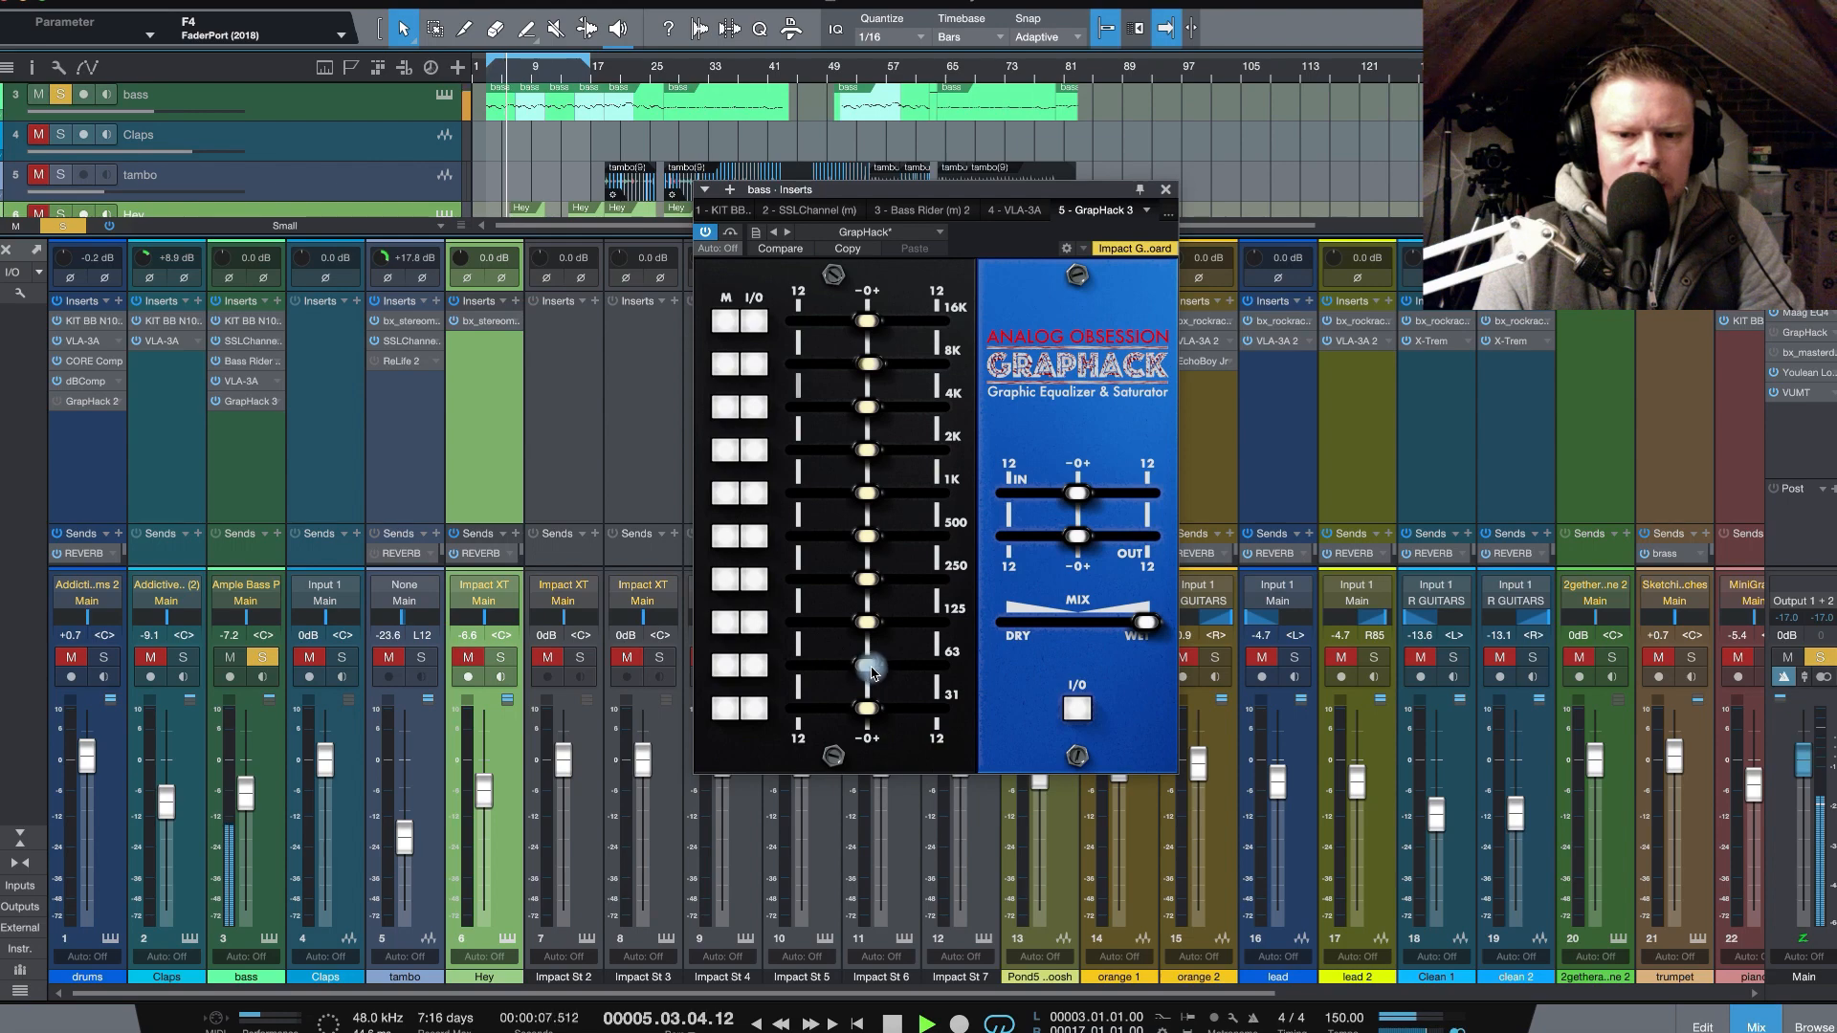
drag(866, 673, 915, 665)
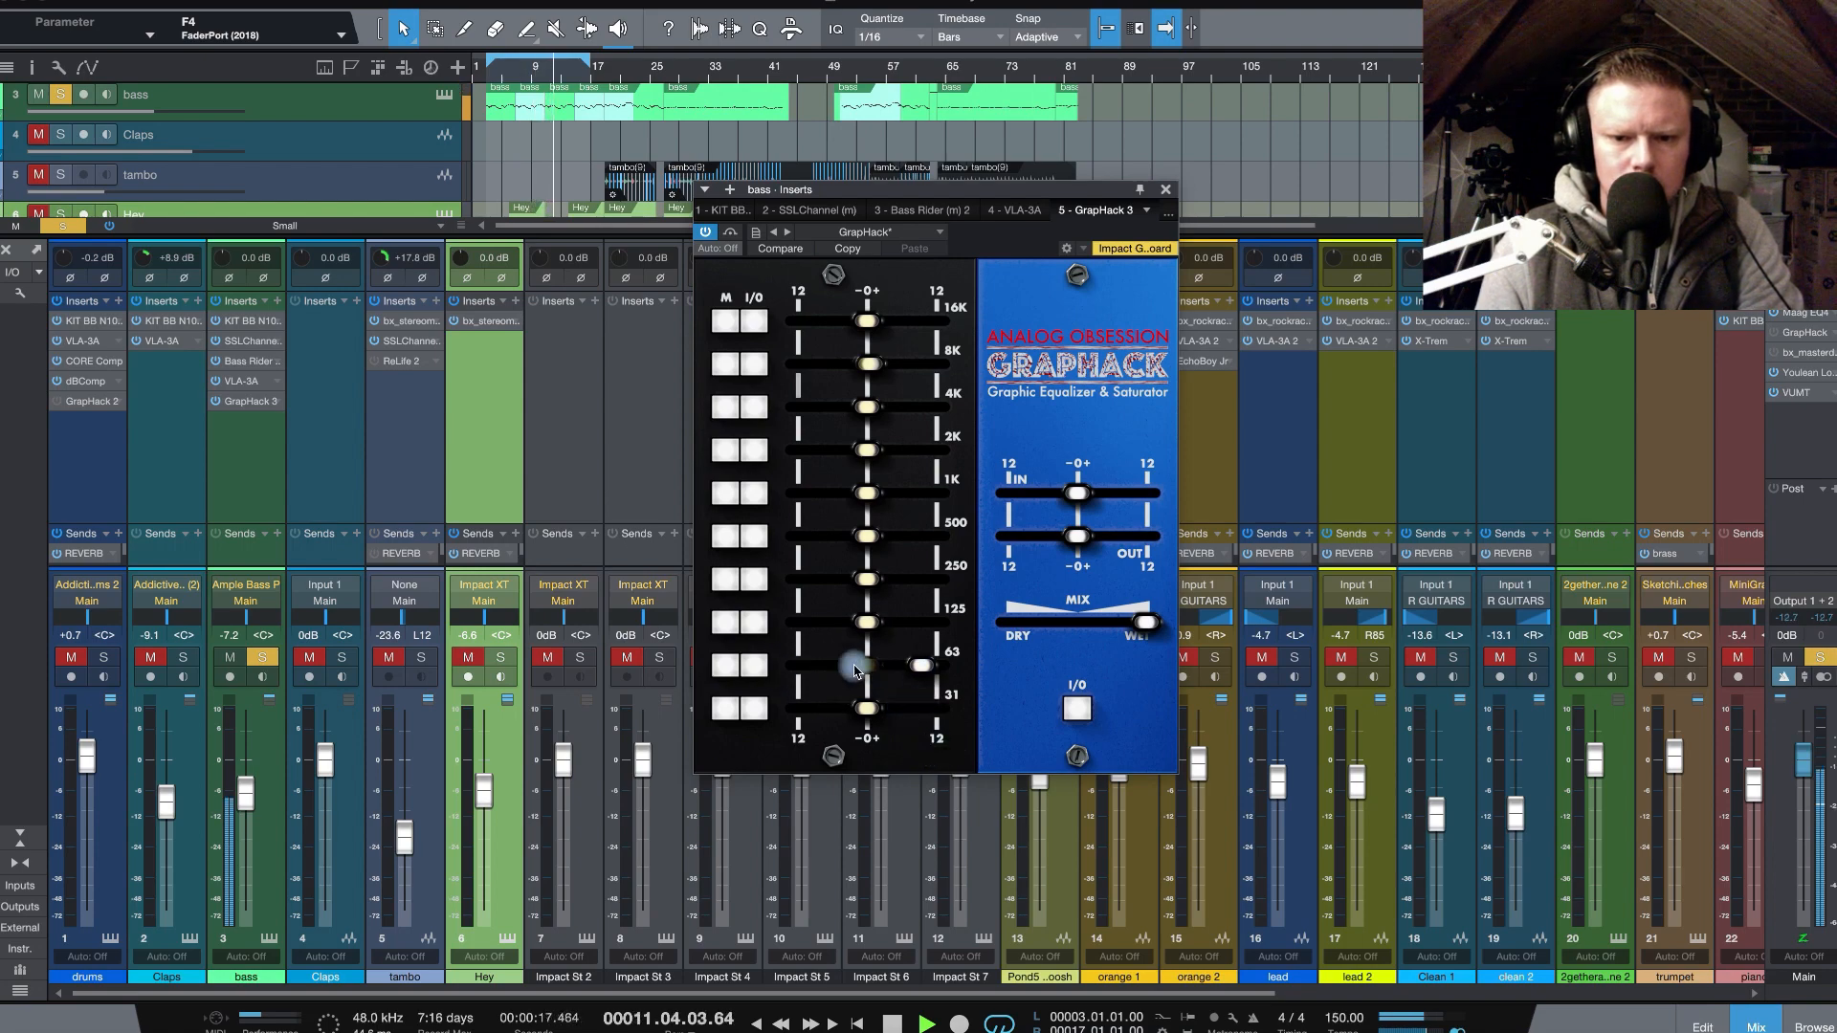
drag(920, 667, 921, 672)
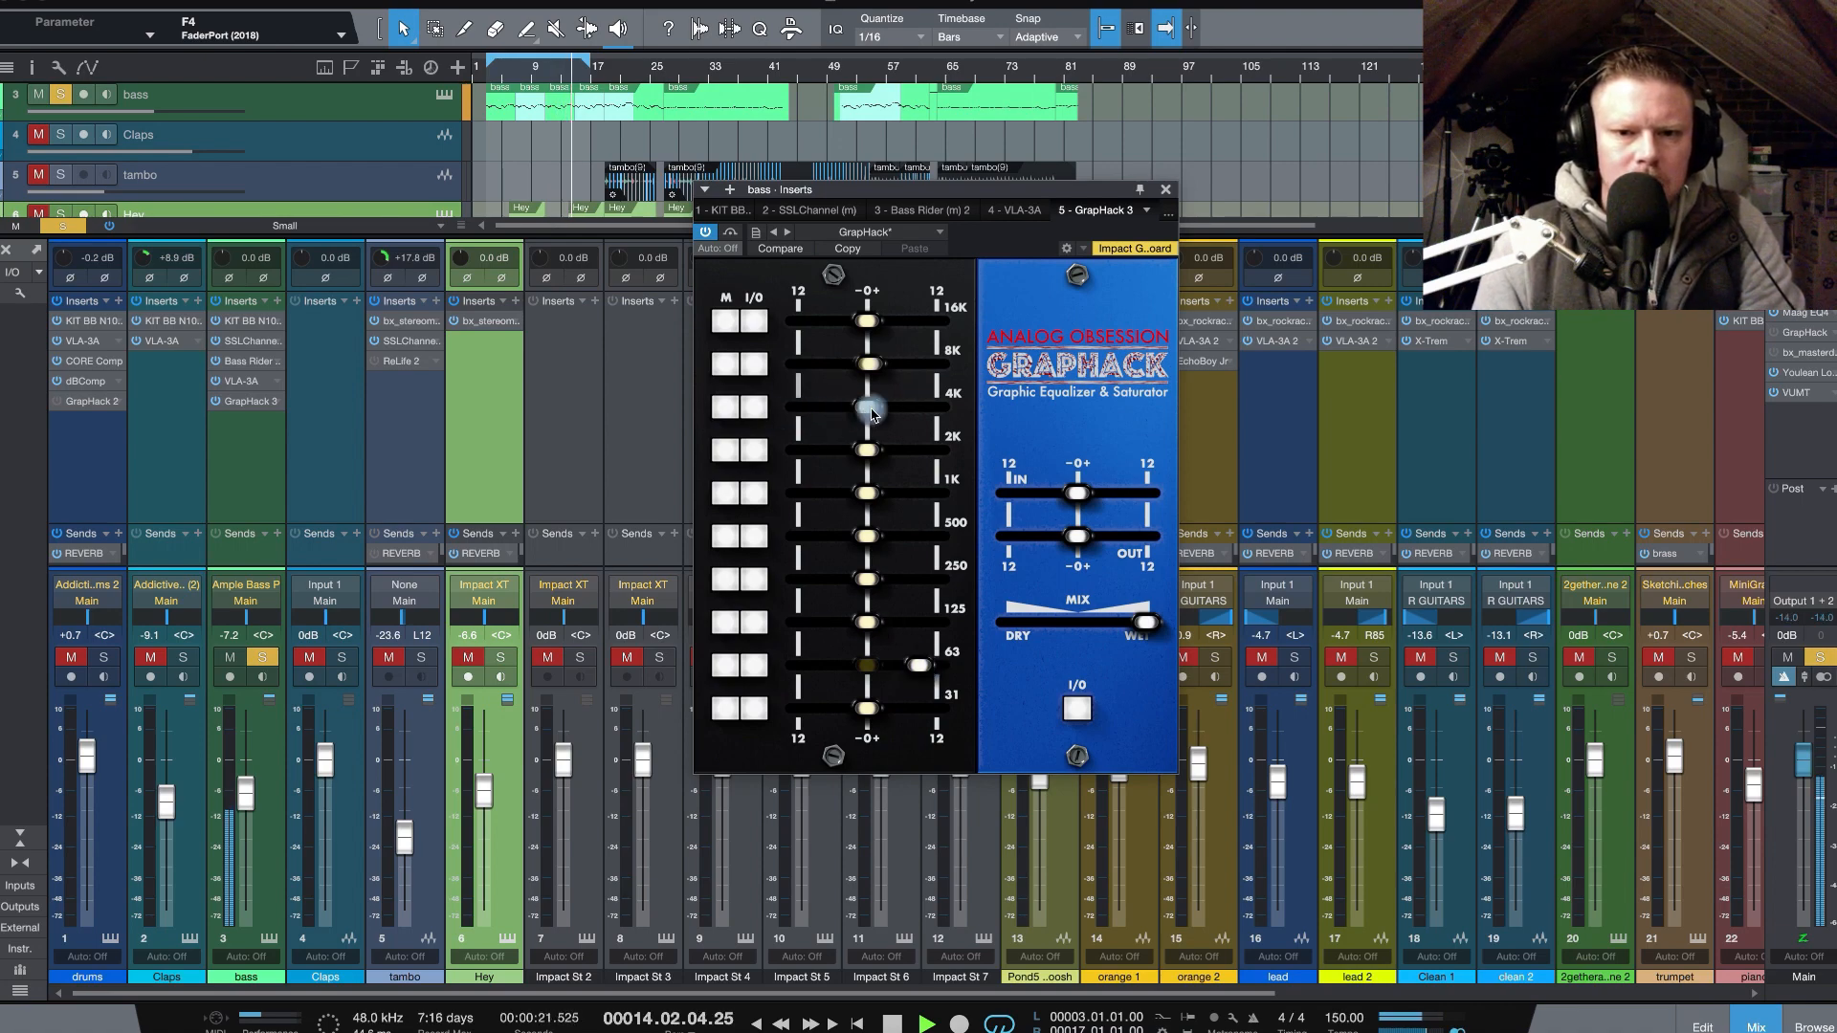
drag(859, 416, 869, 409)
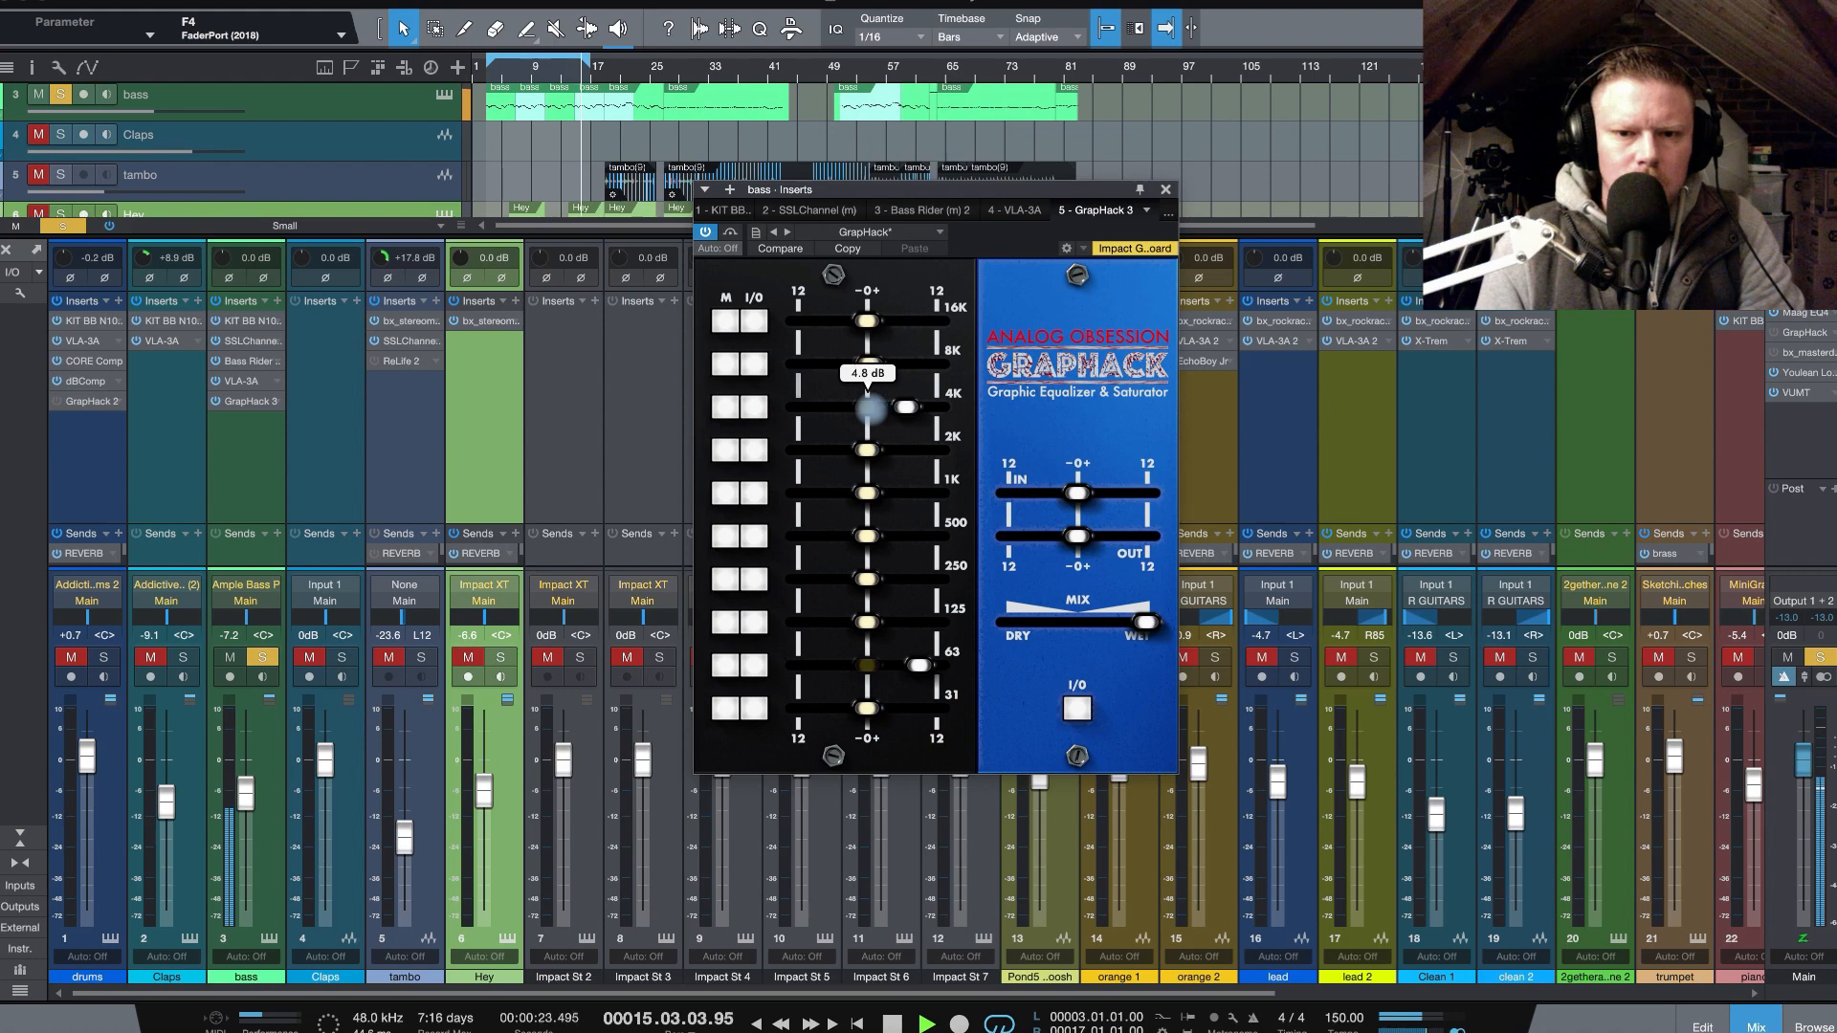
click(762, 412)
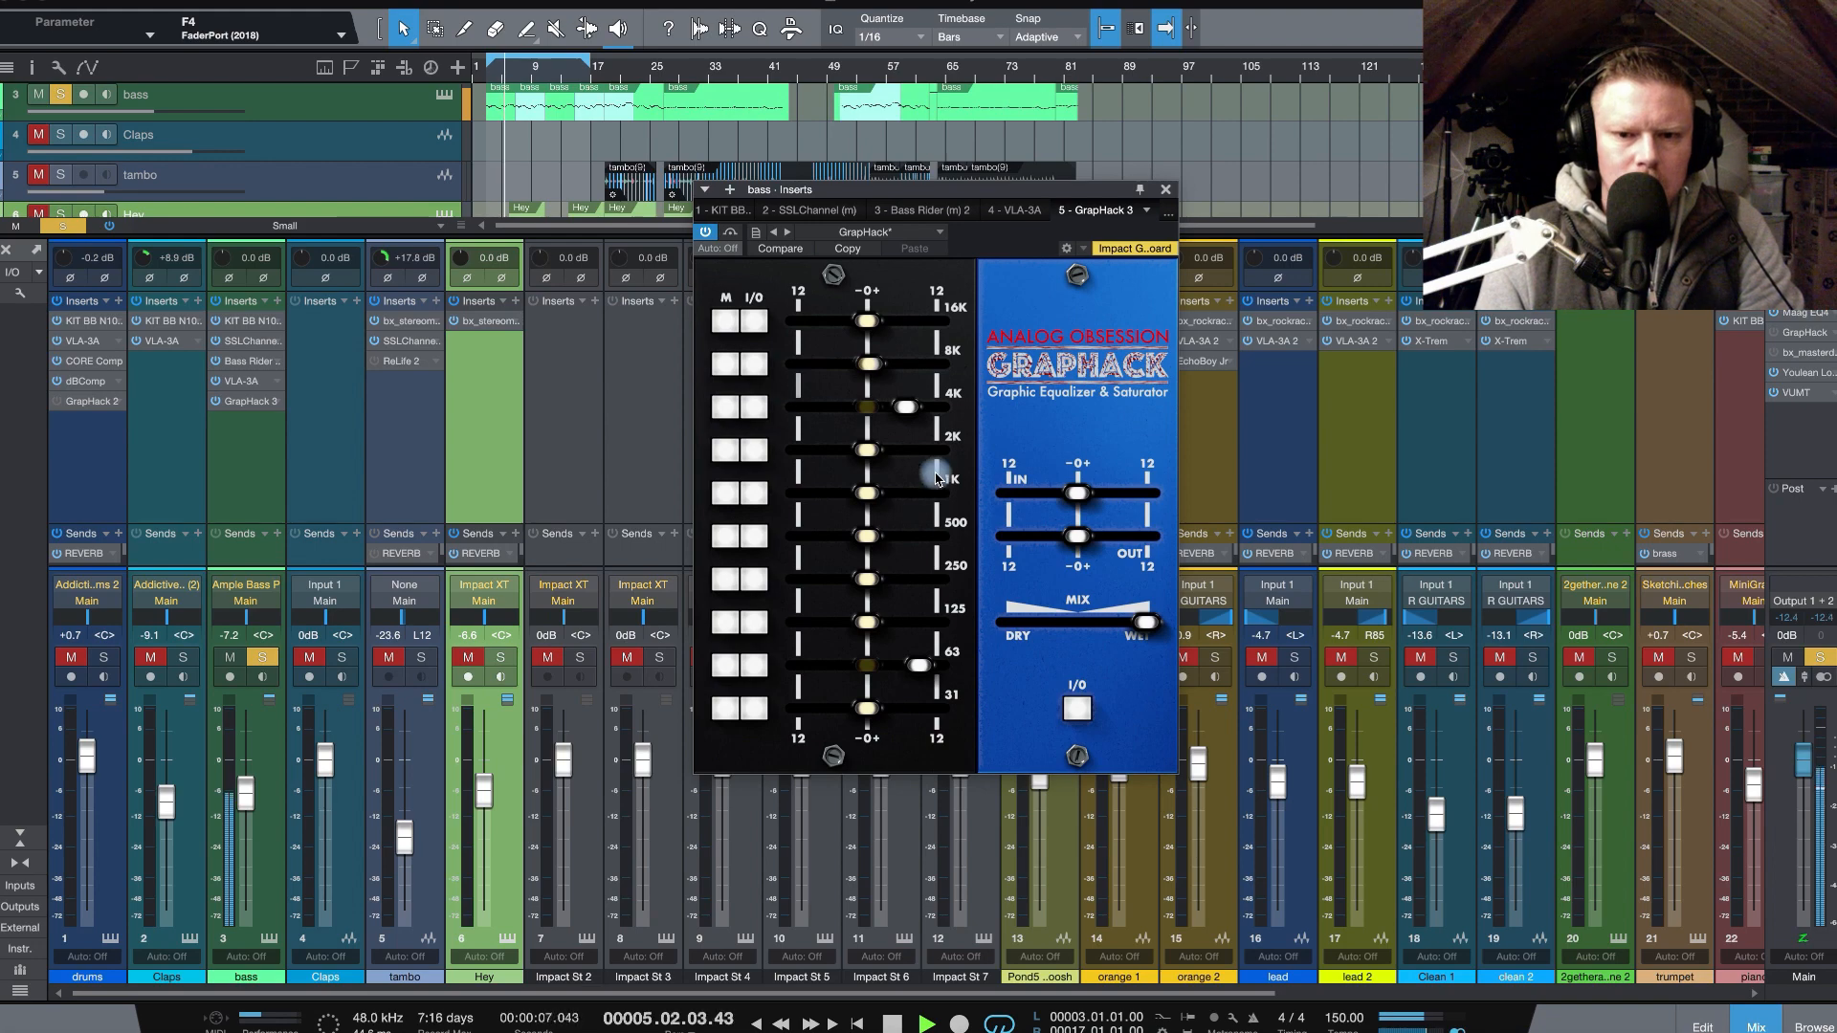
- Switch the 125 Hz band to M mode, boost it almost to maximum, and compare it with the mode off and on
click(731, 623)
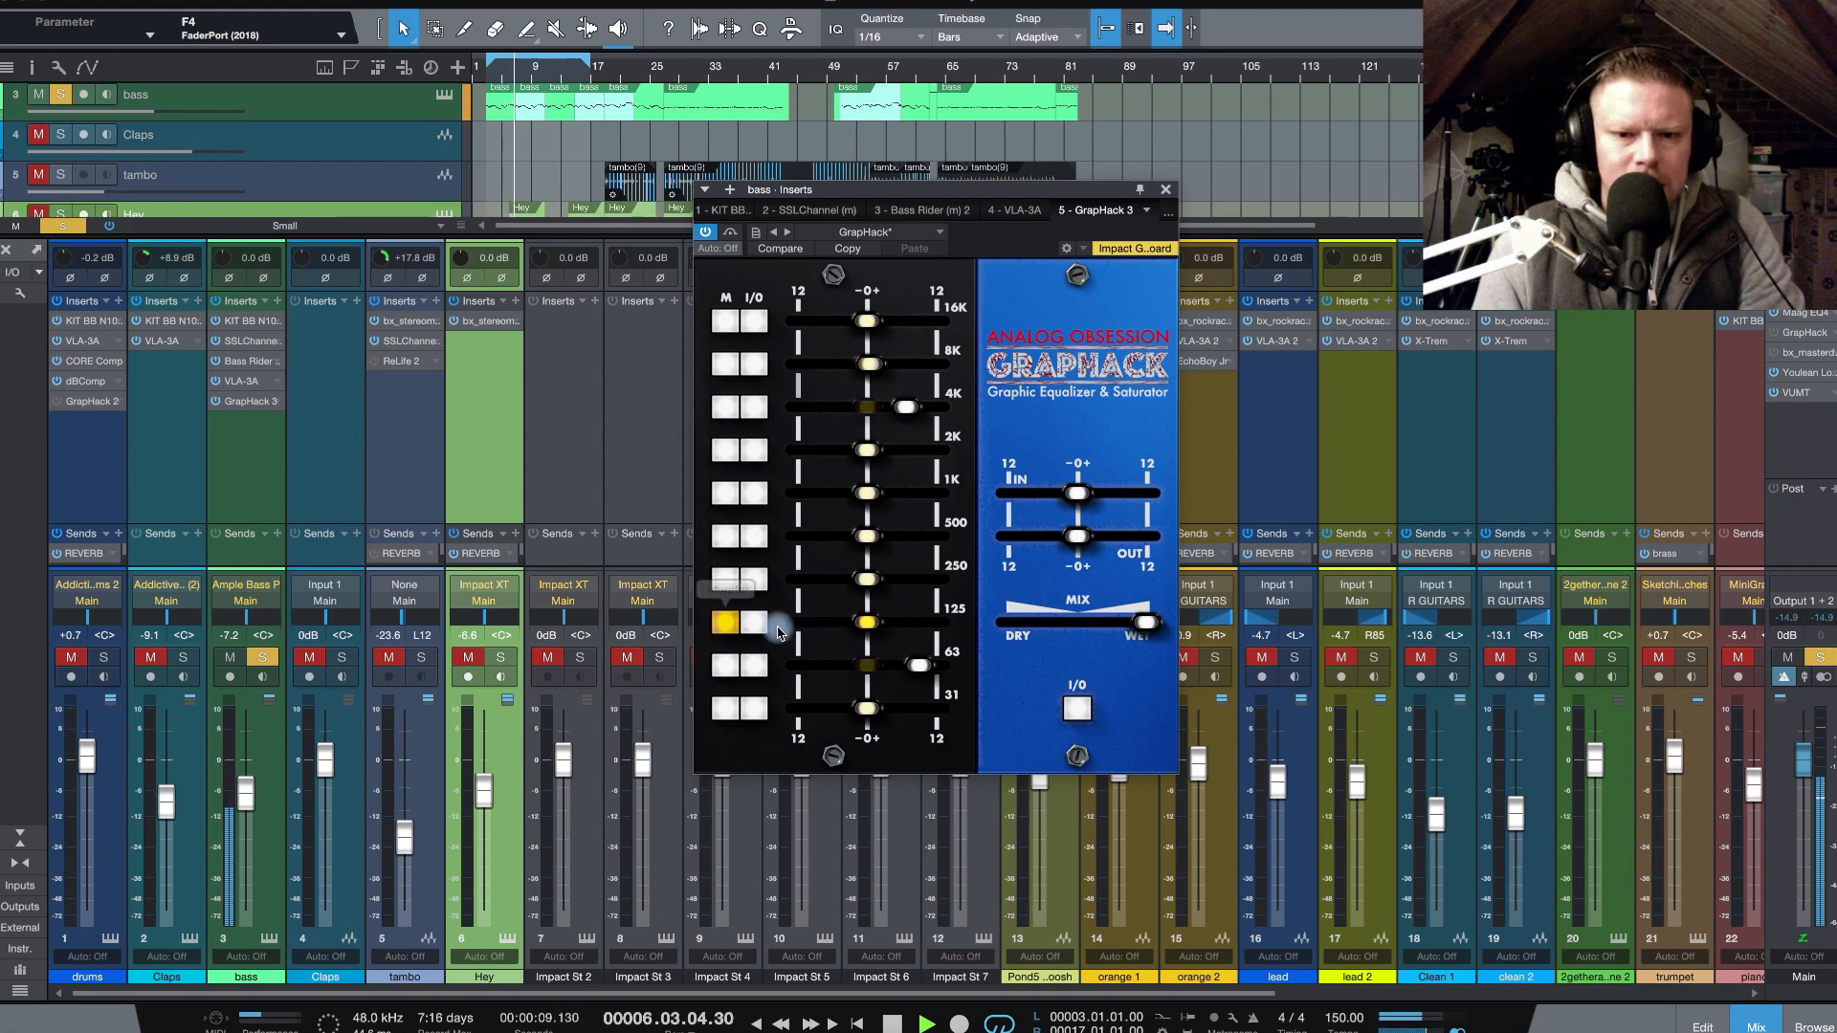
drag(865, 622, 928, 623)
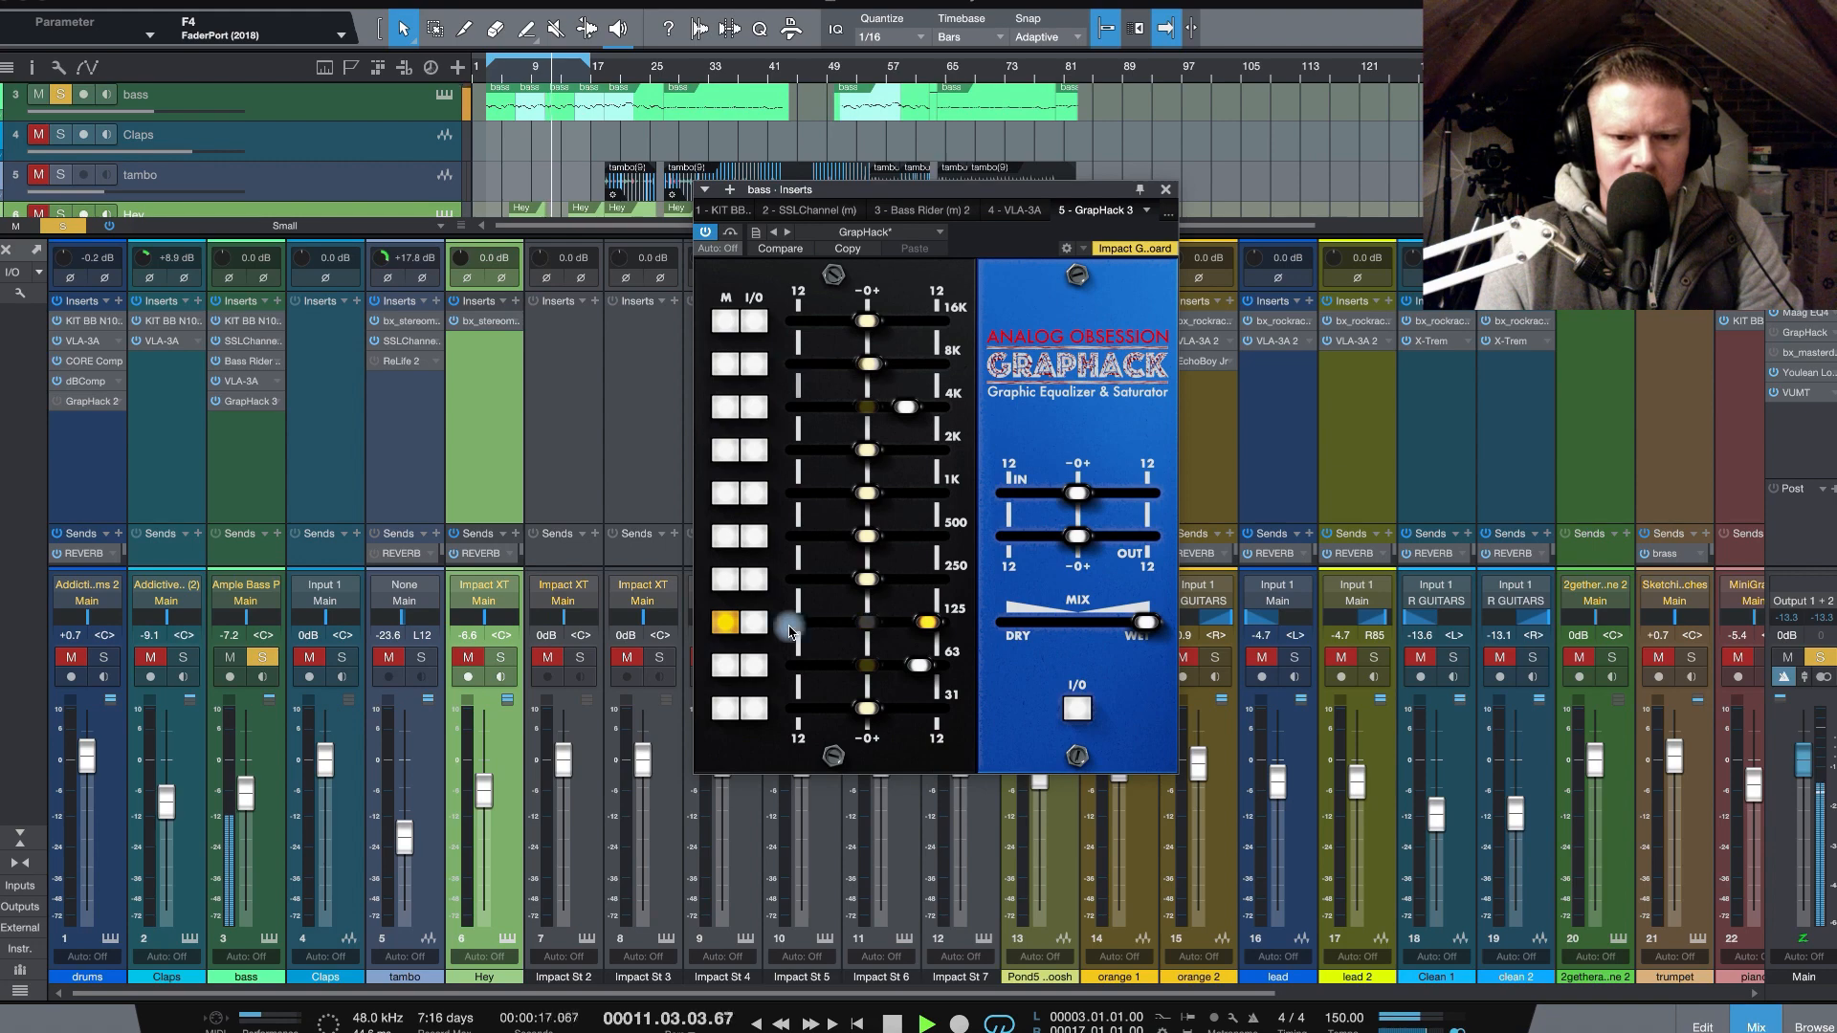
click(728, 627)
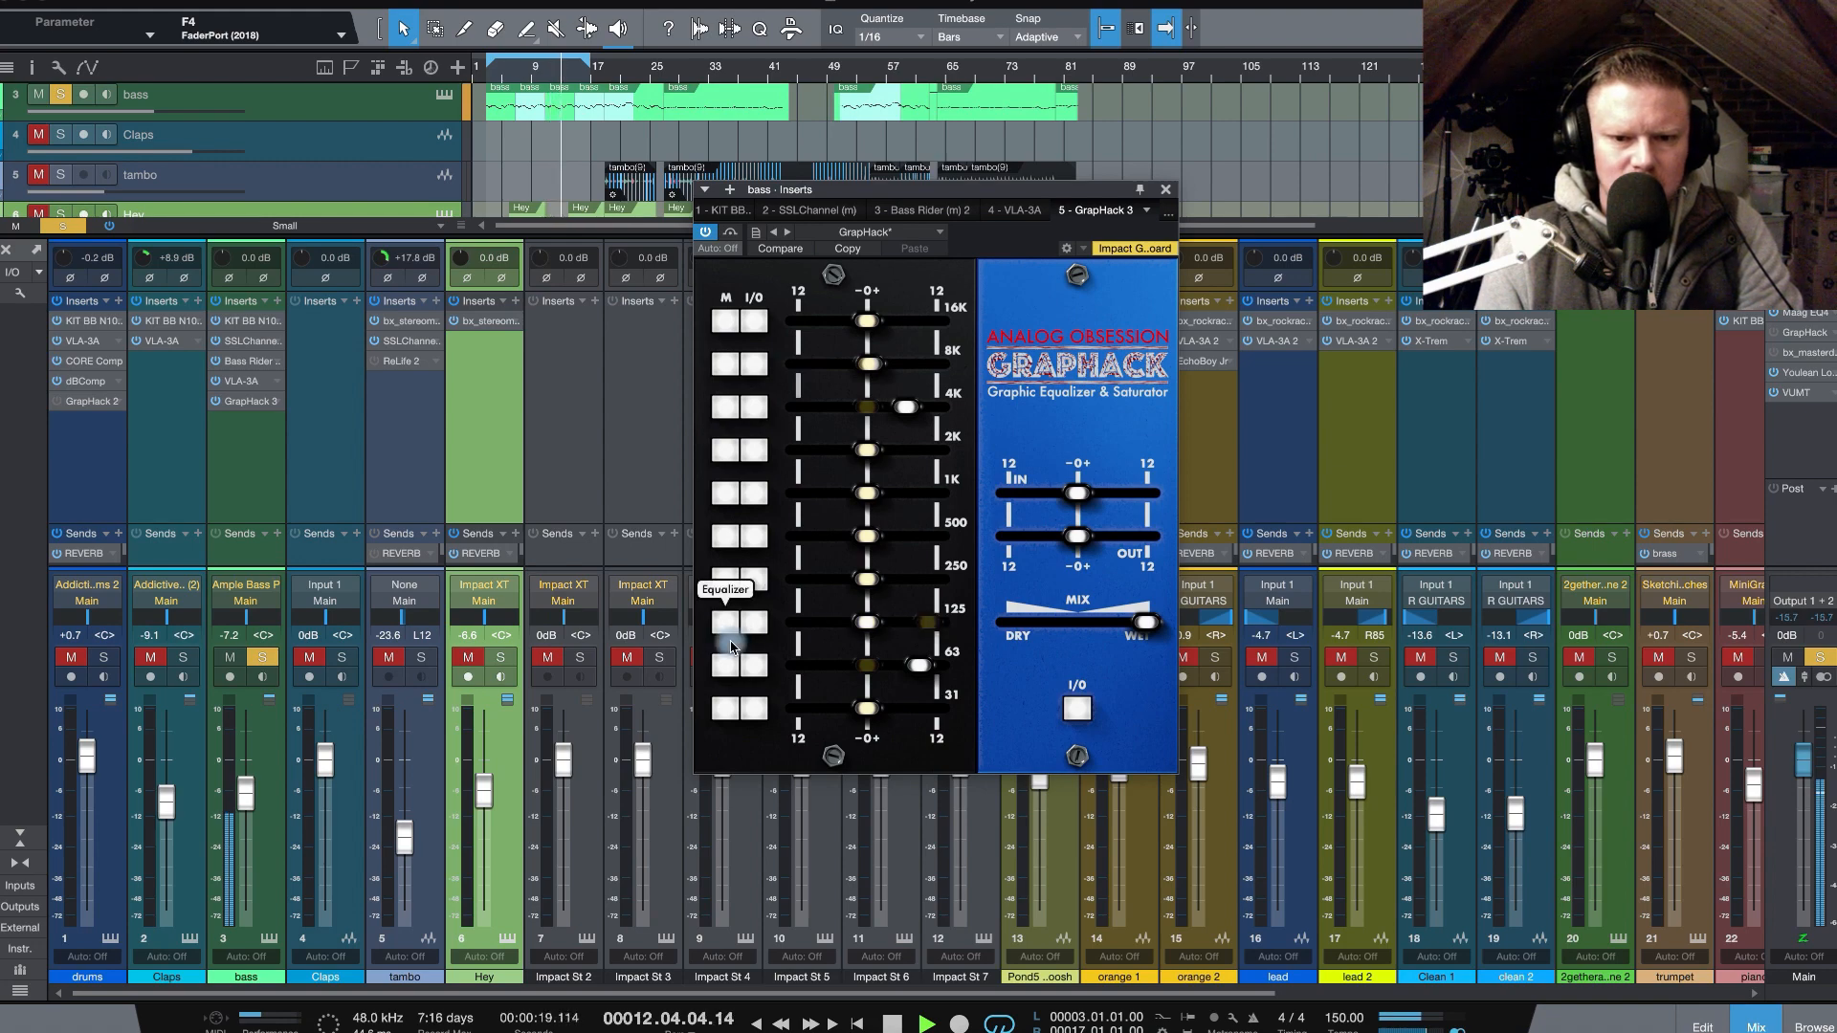
click(726, 624)
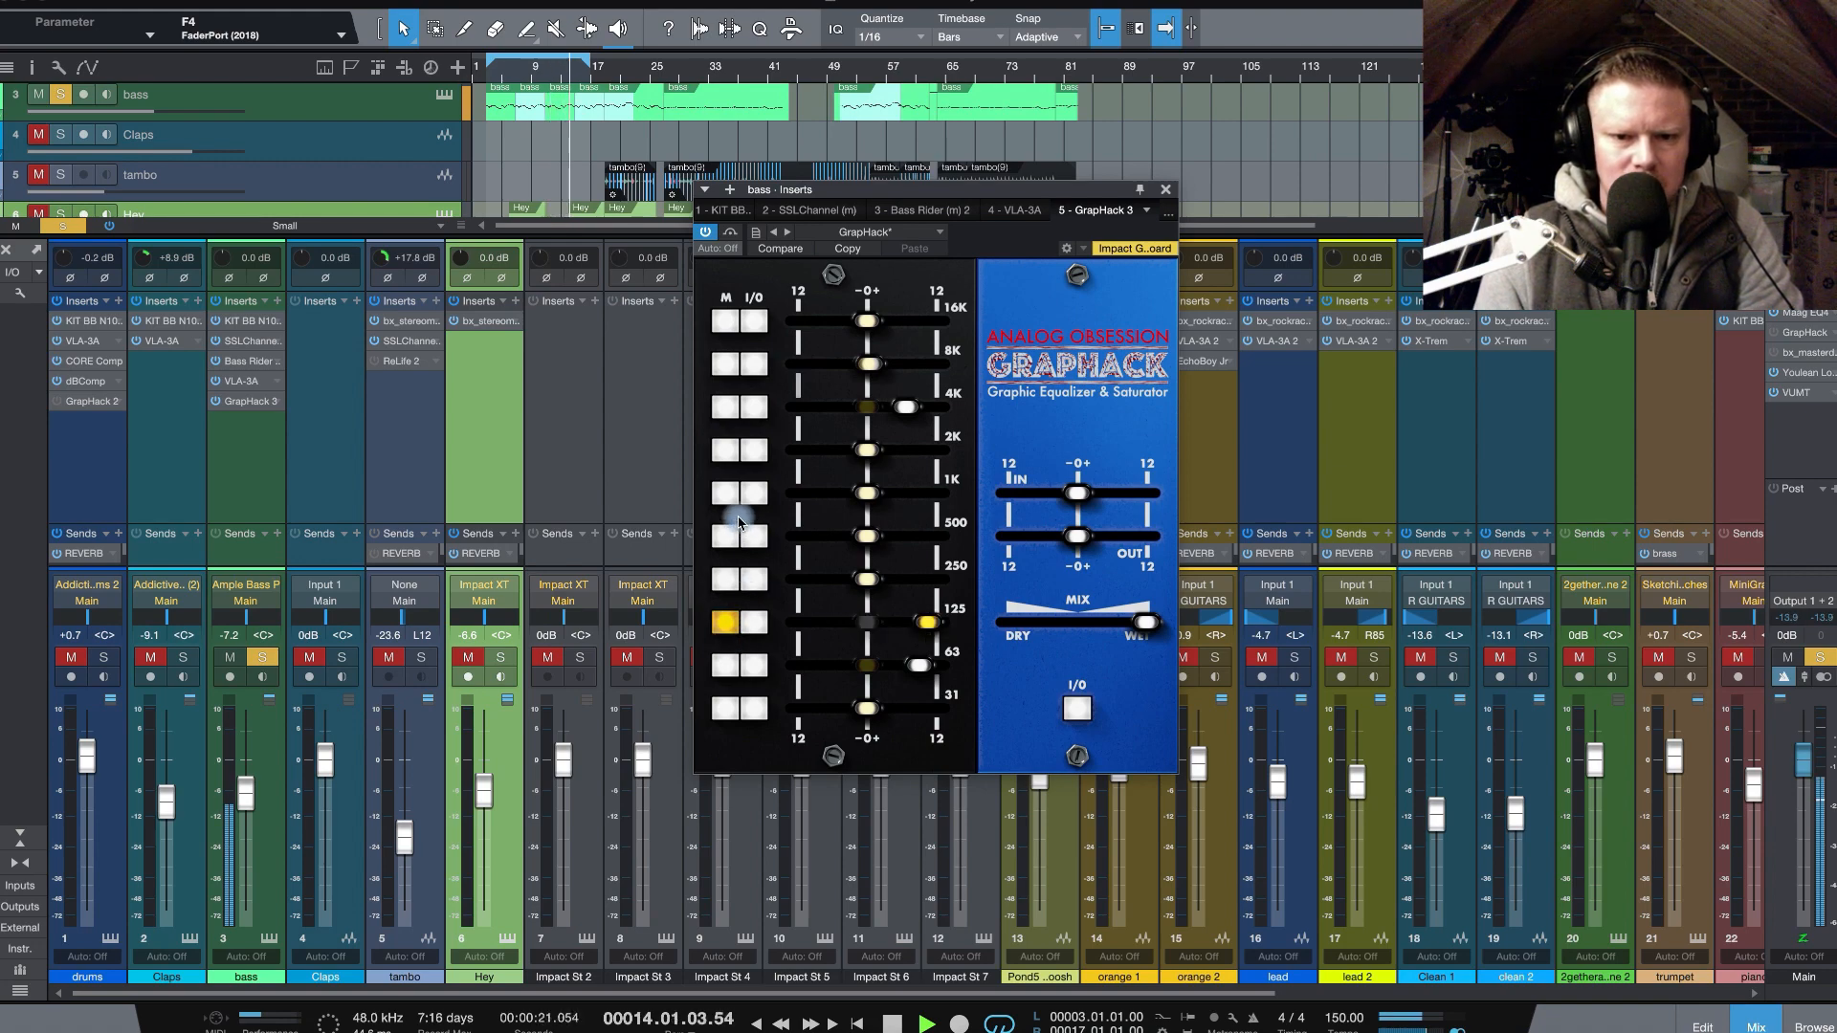
- Try strong M-mode boosts on the 1K and 500 Hz bands, one at a time, and switch the mode off for both
click(726, 493)
drag(867, 493, 925, 492)
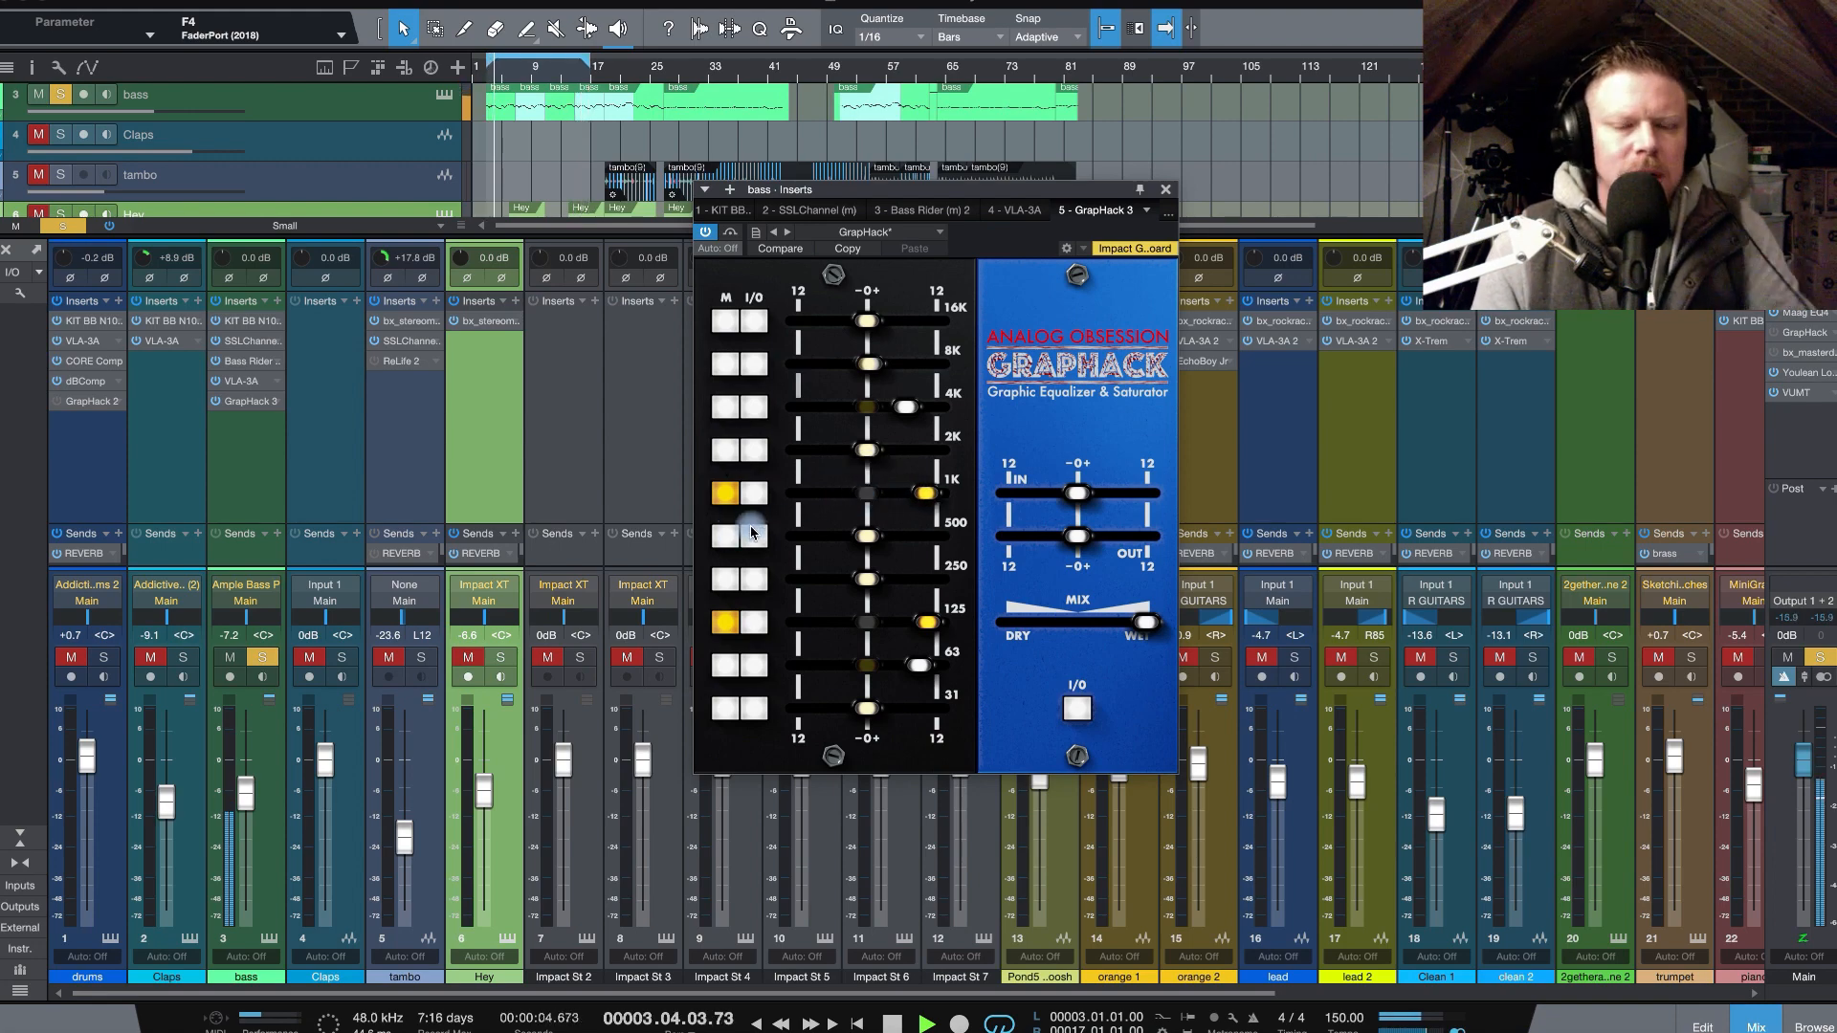
click(730, 535)
click(728, 495)
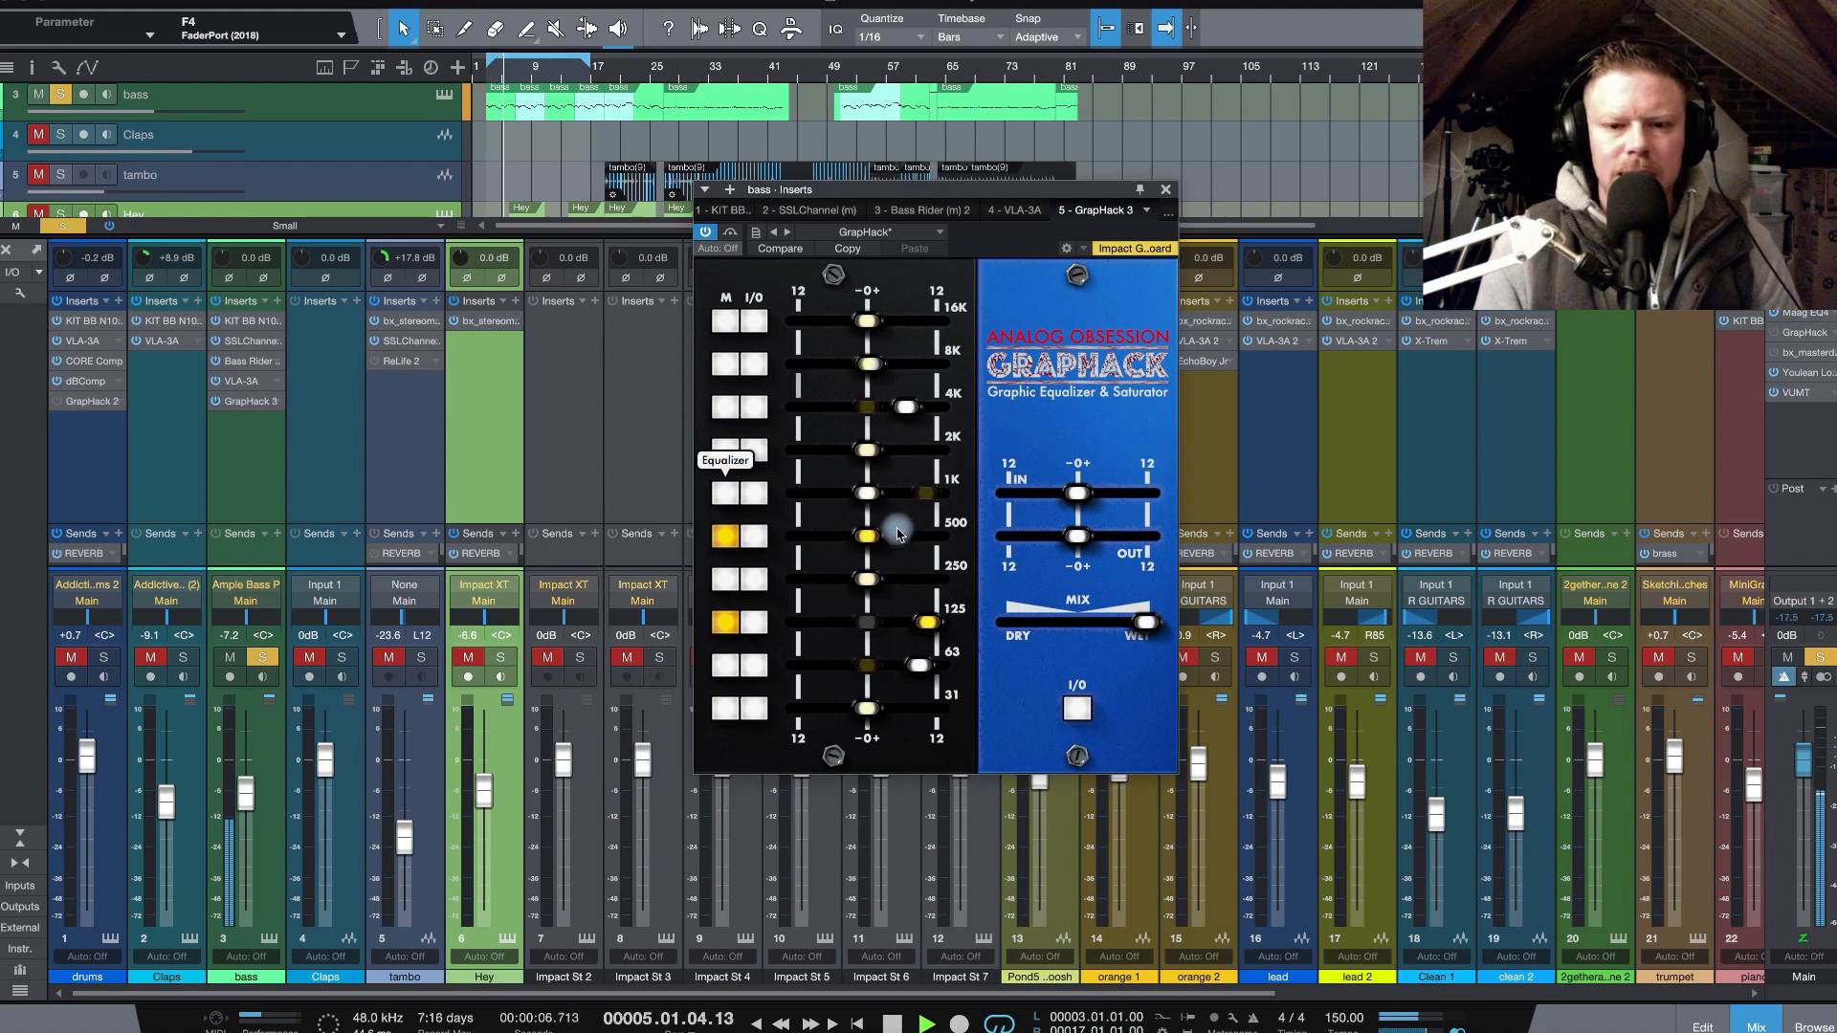
drag(867, 536, 915, 538)
click(725, 536)
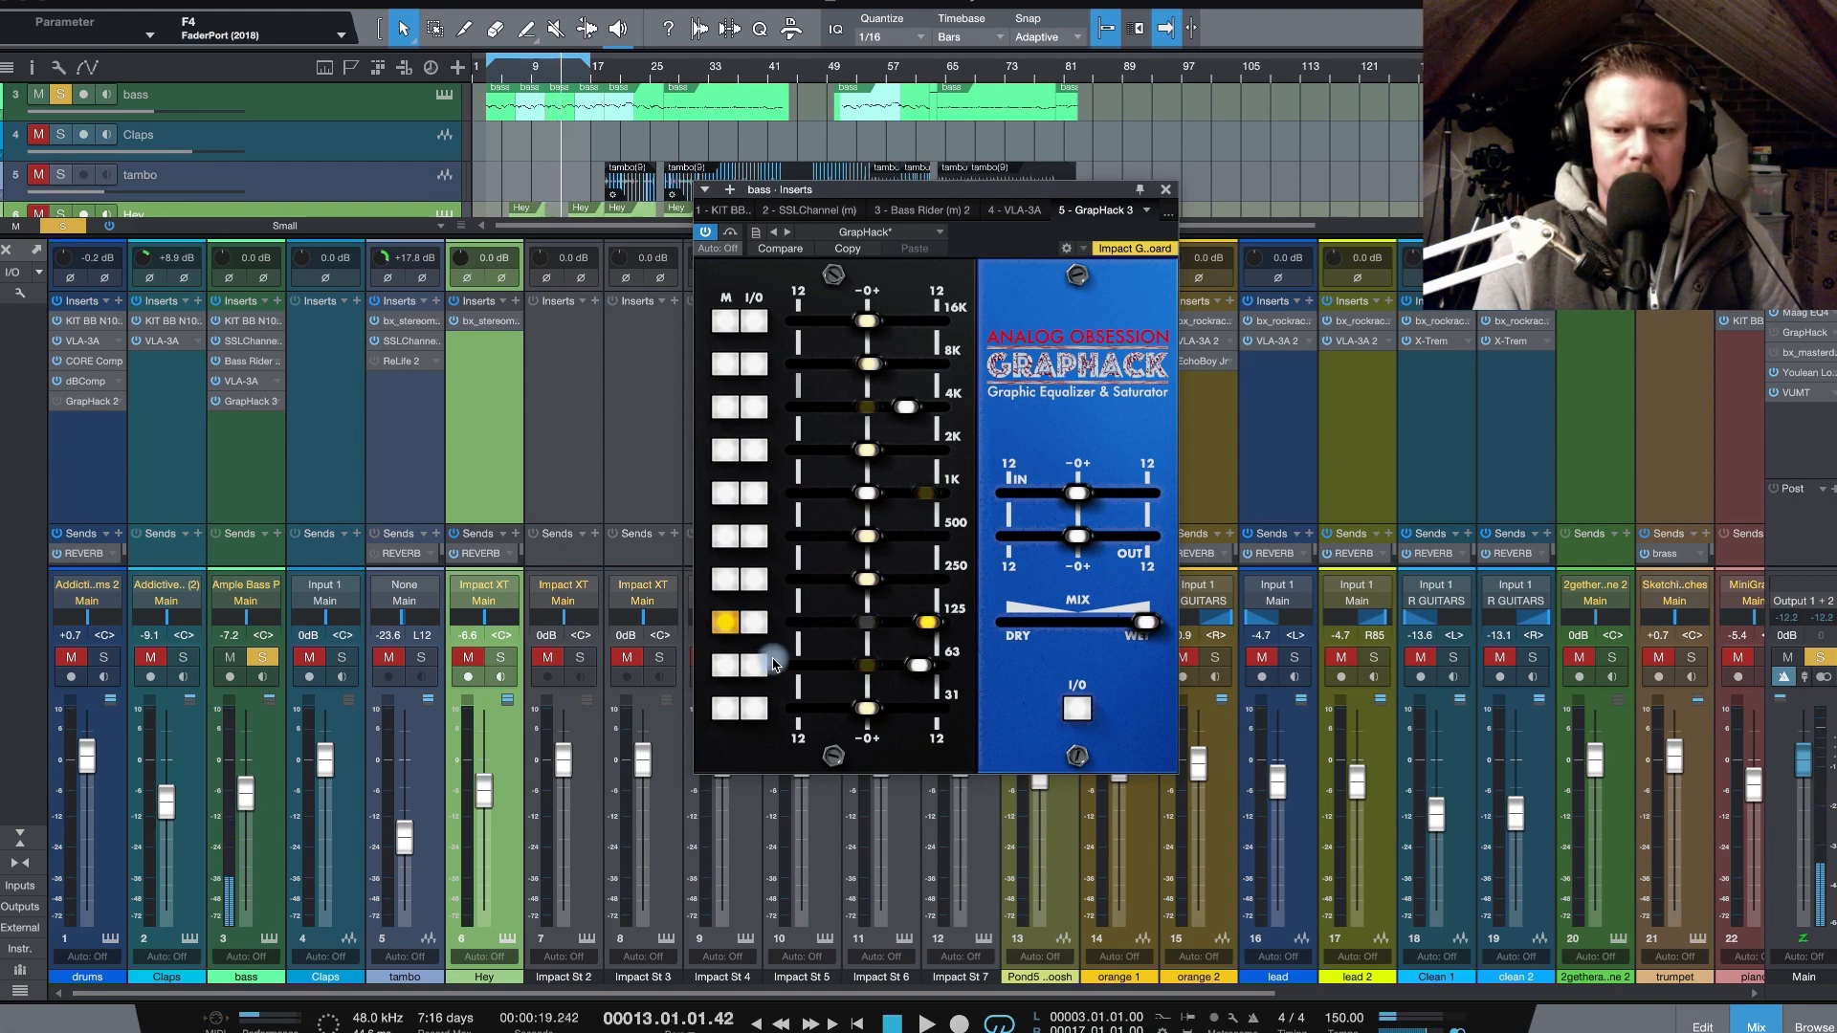
- Resume bass playback, set the mix to about three quarters wet, and compare with GrapHack bypassed and engaged
key(space)
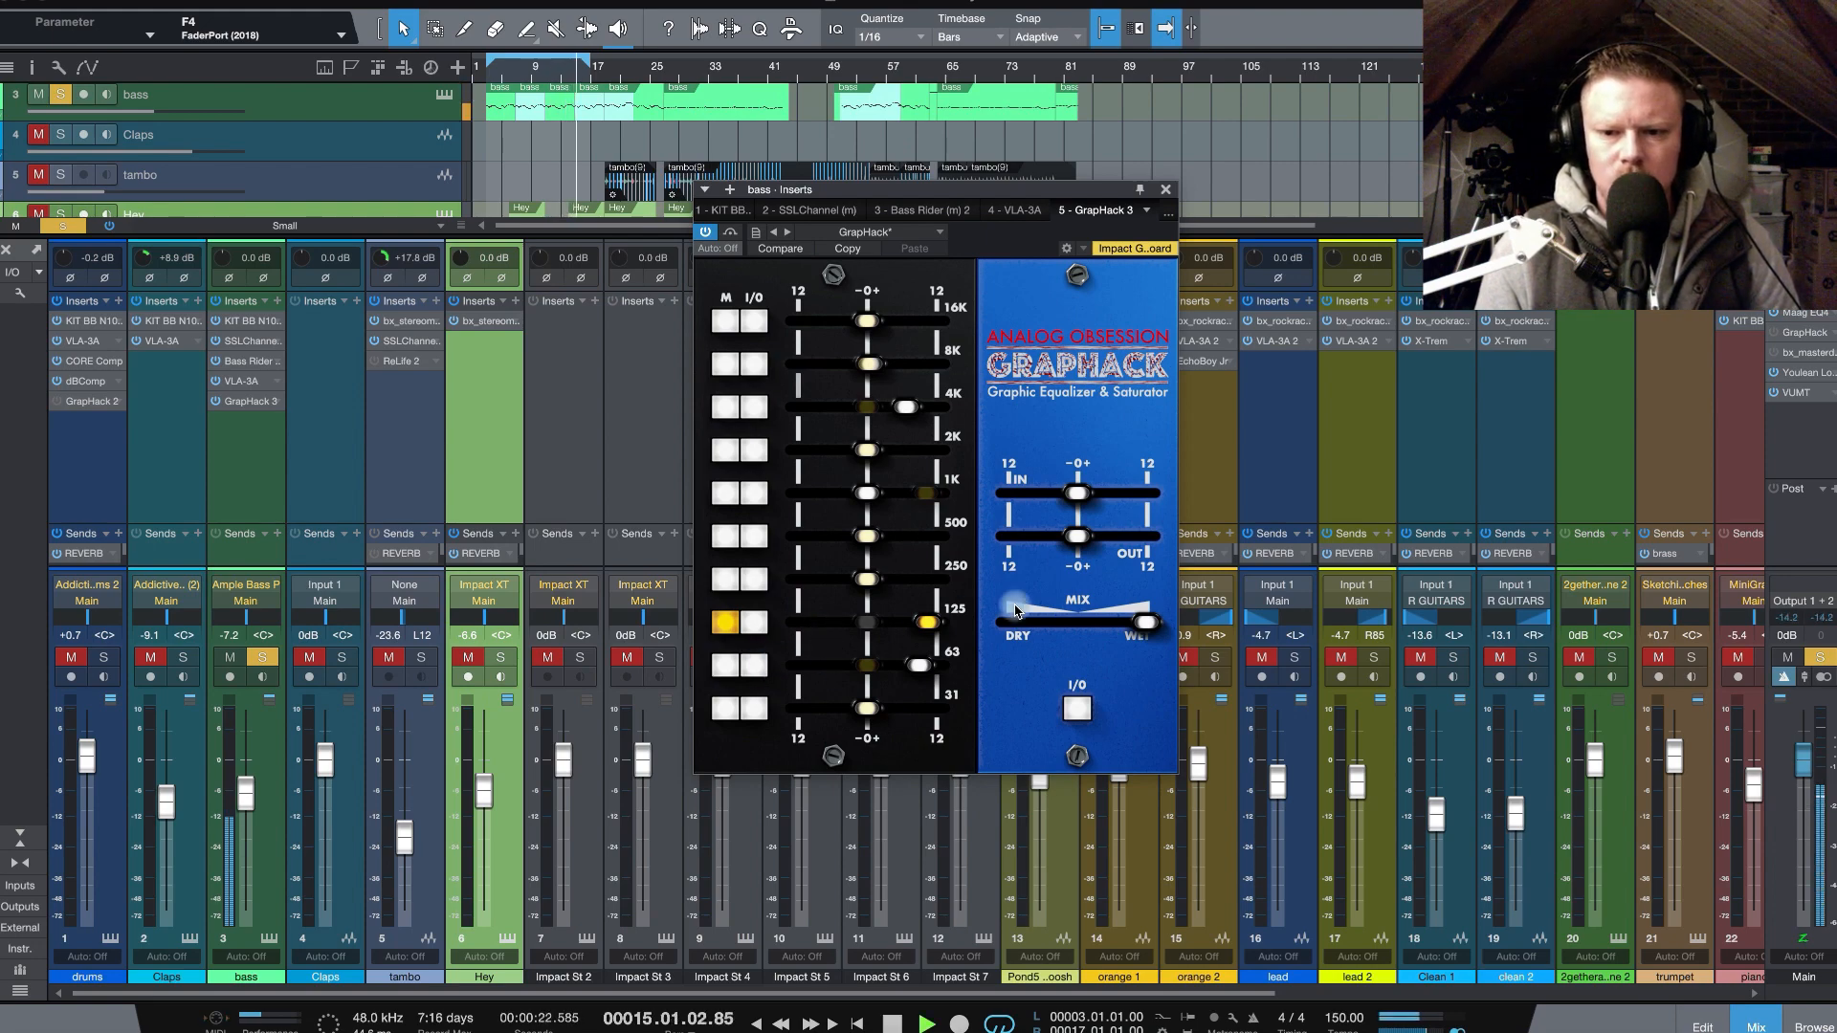
mouse_move(1145, 622)
mouse_down()
mouse_move(1007, 623)
mouse_move(1113, 623)
mouse_up()
click(1082, 712)
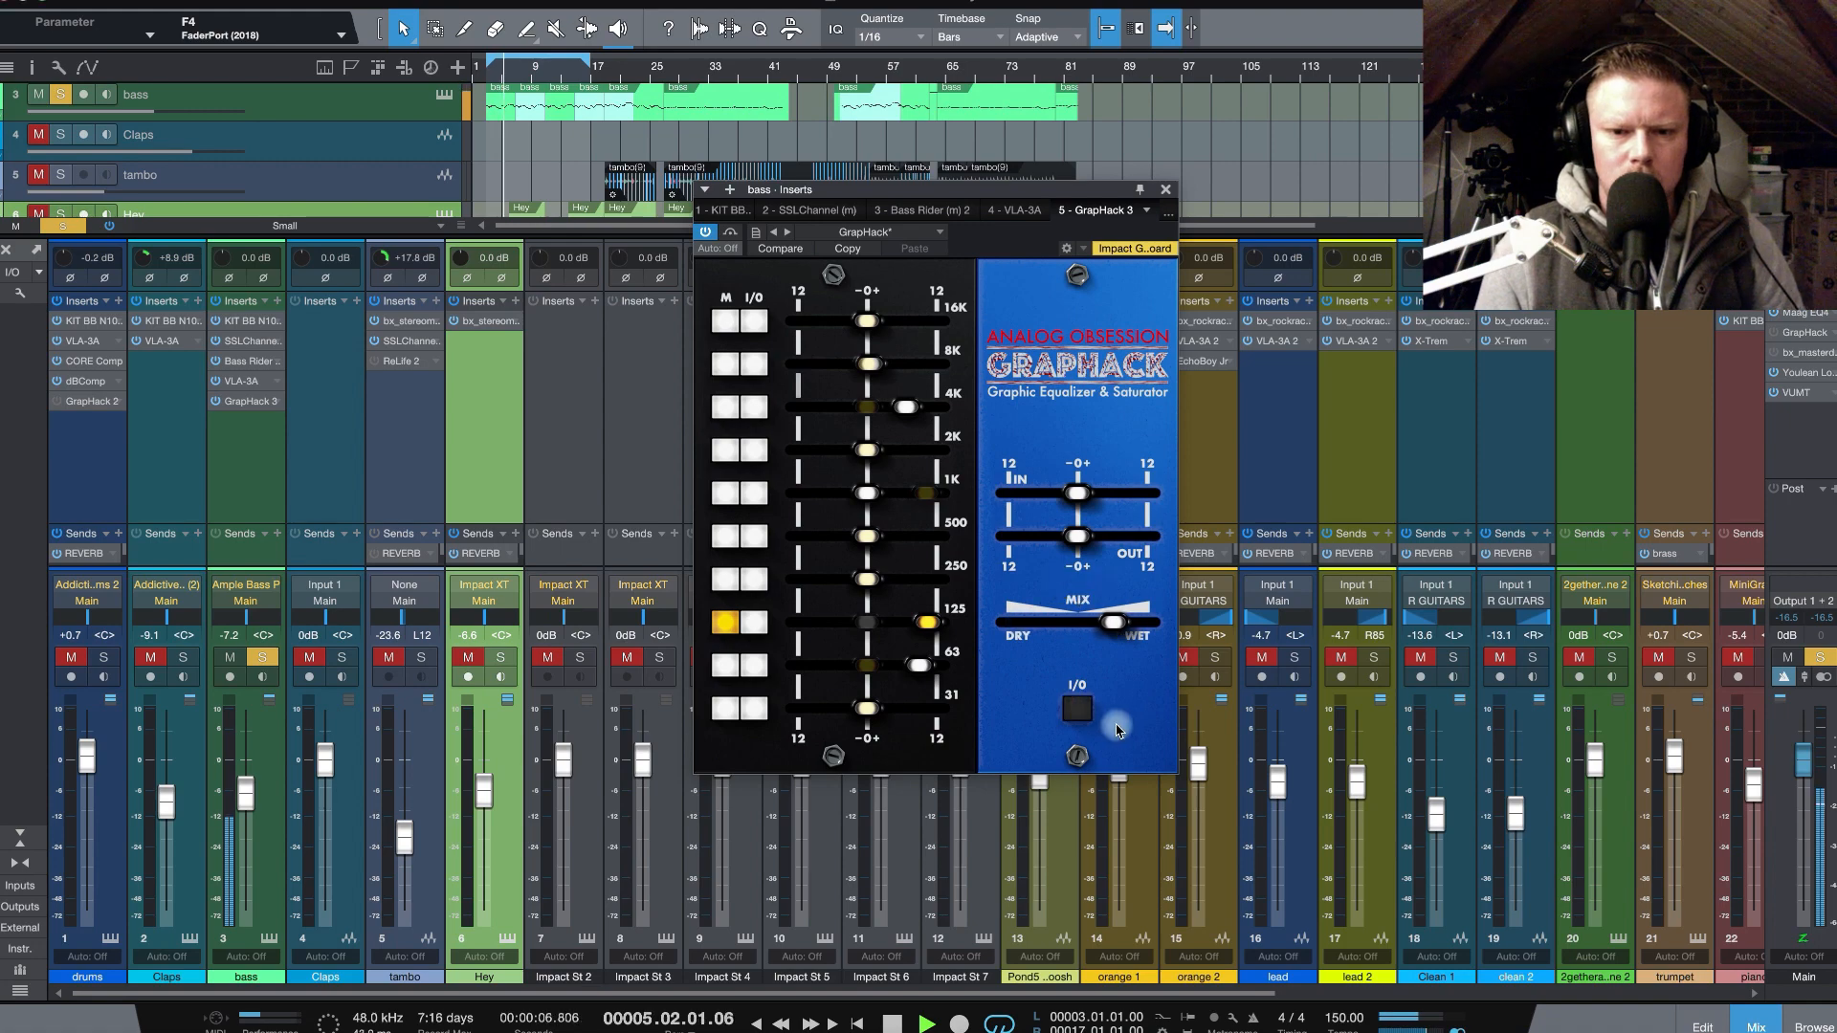
click(1089, 713)
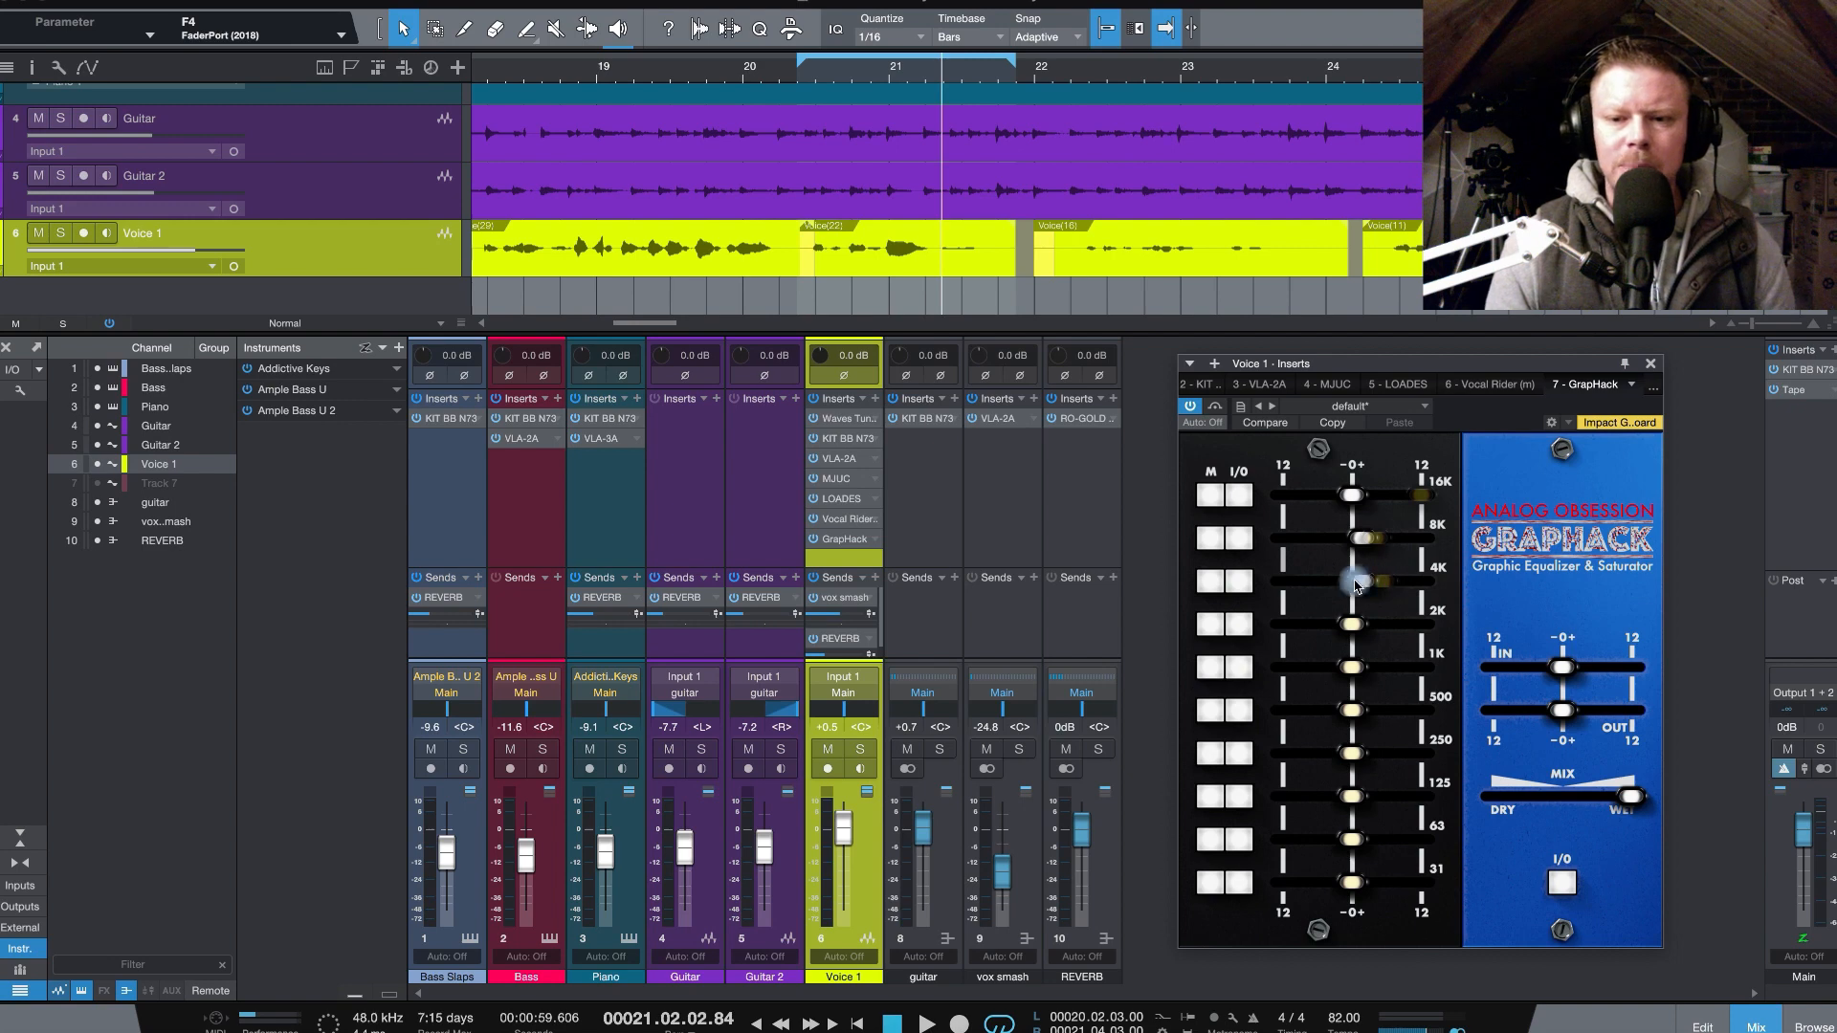
- Switch the 4K and 8K bands to M mode in the GrapHack on the Voice 1 track
click(1210, 581)
click(1210, 541)
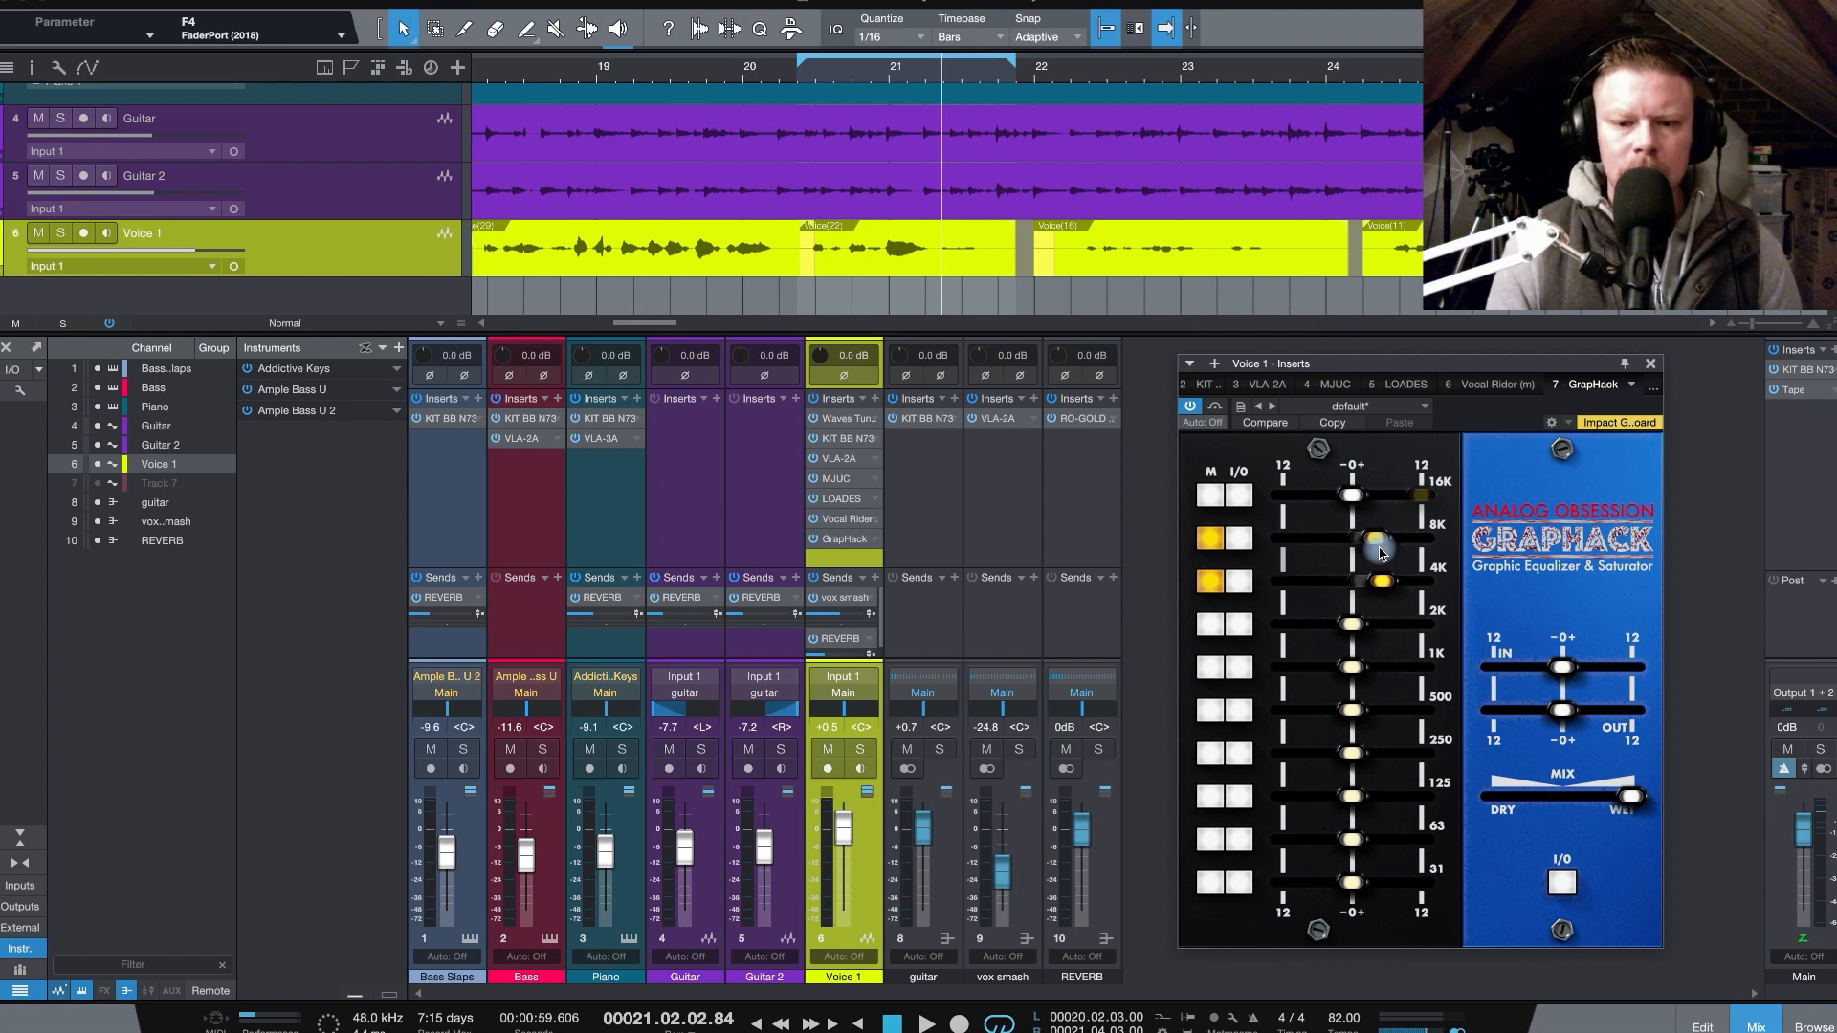
- Compare the looped vocal with GrapHack bypassed and engaged, in the full mix and with Voice 1 soloed
click(1568, 883)
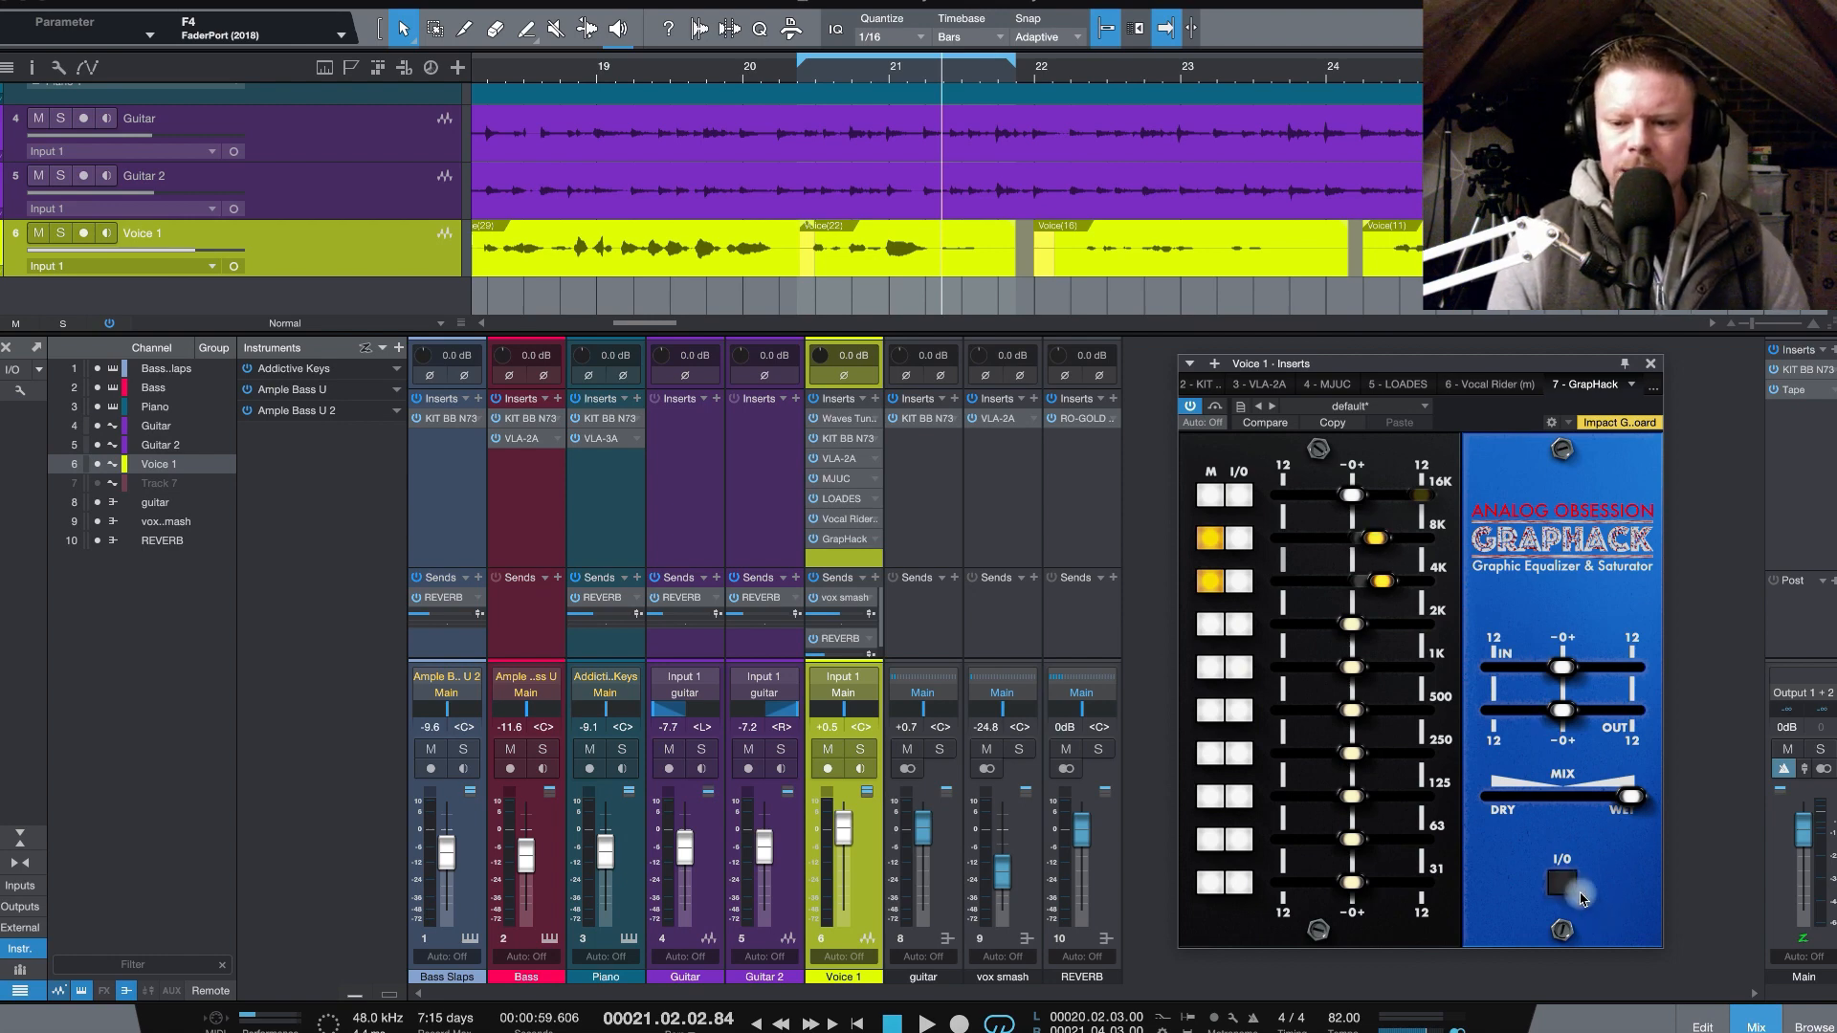
click(816, 71)
key(space)
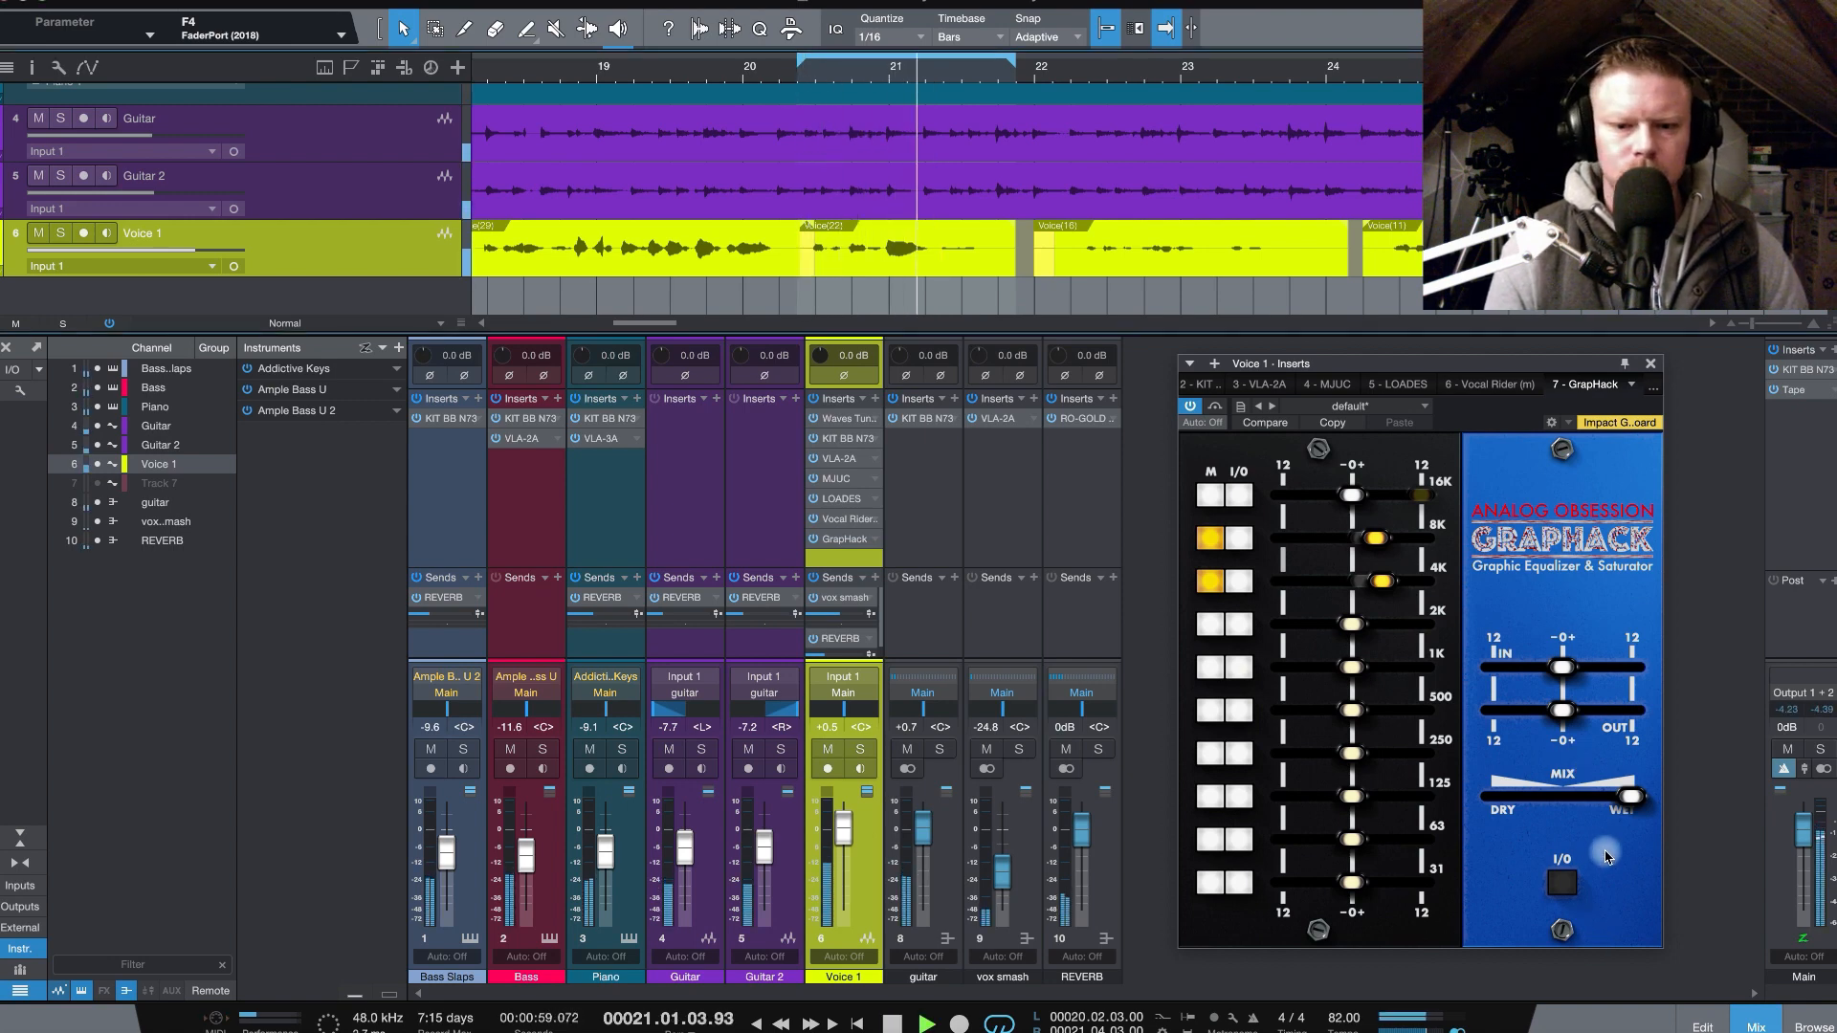
click(1569, 883)
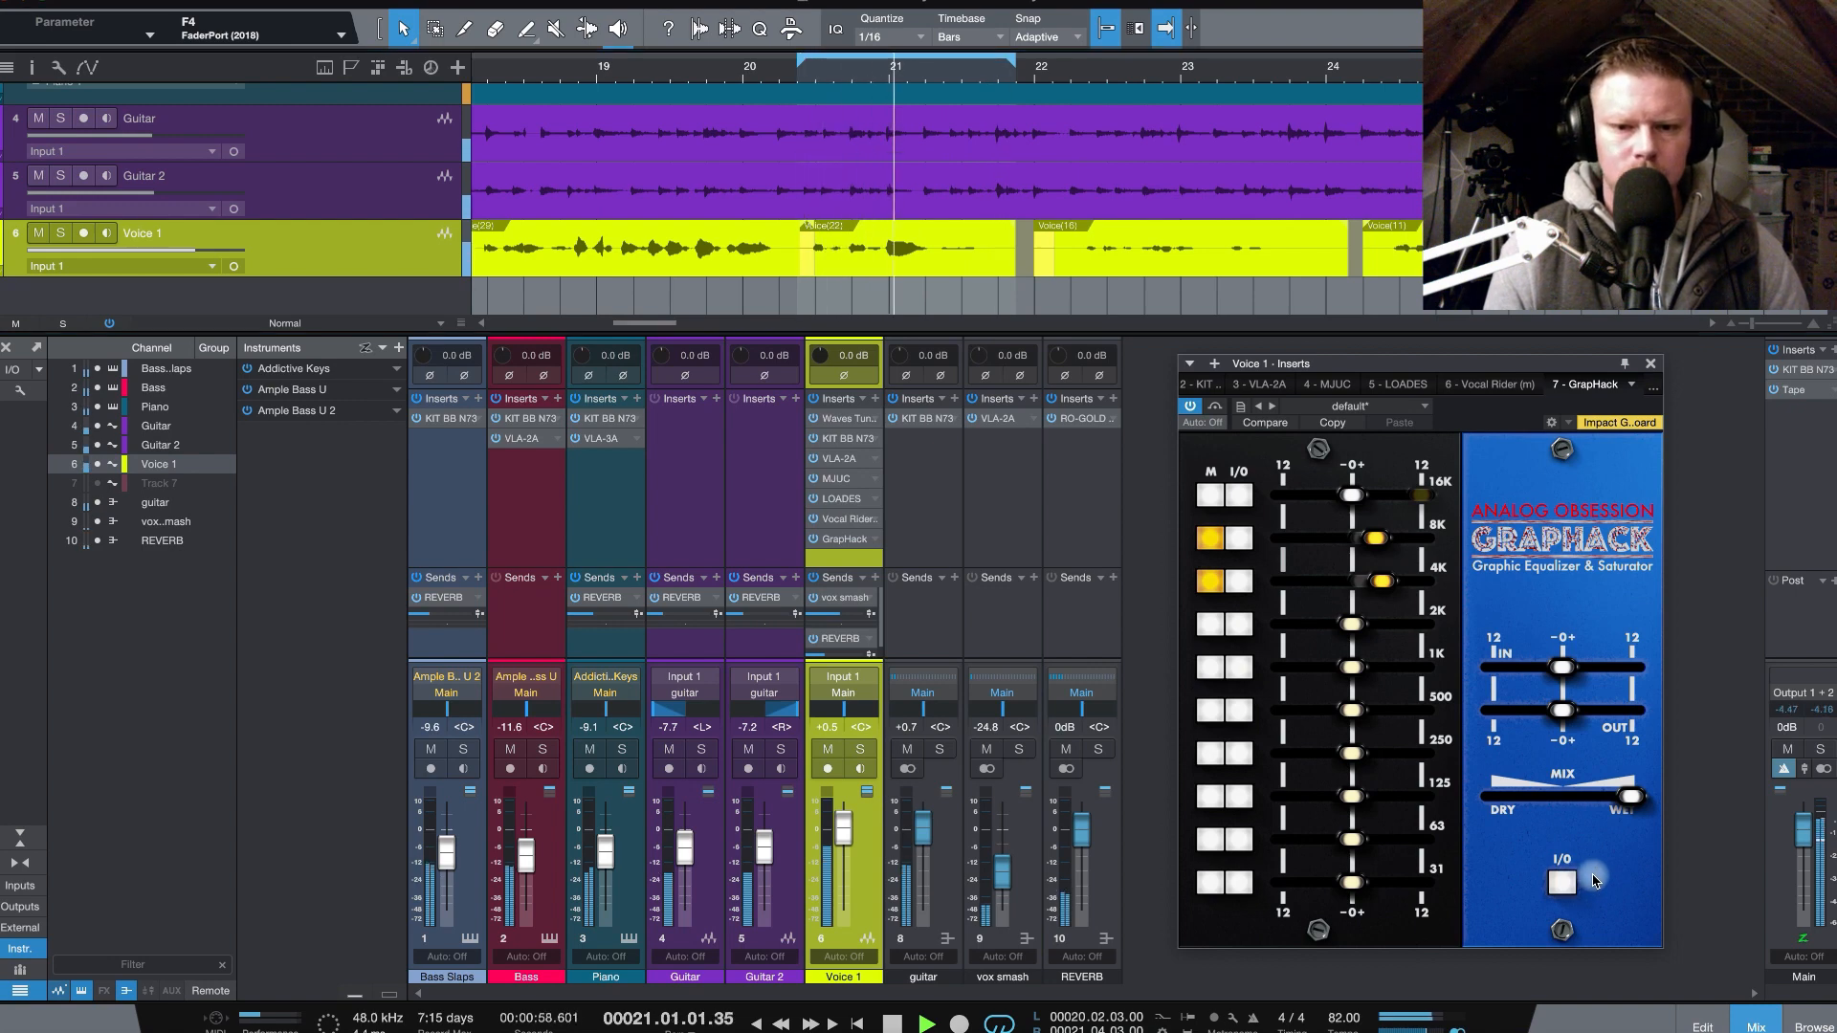
key(s)
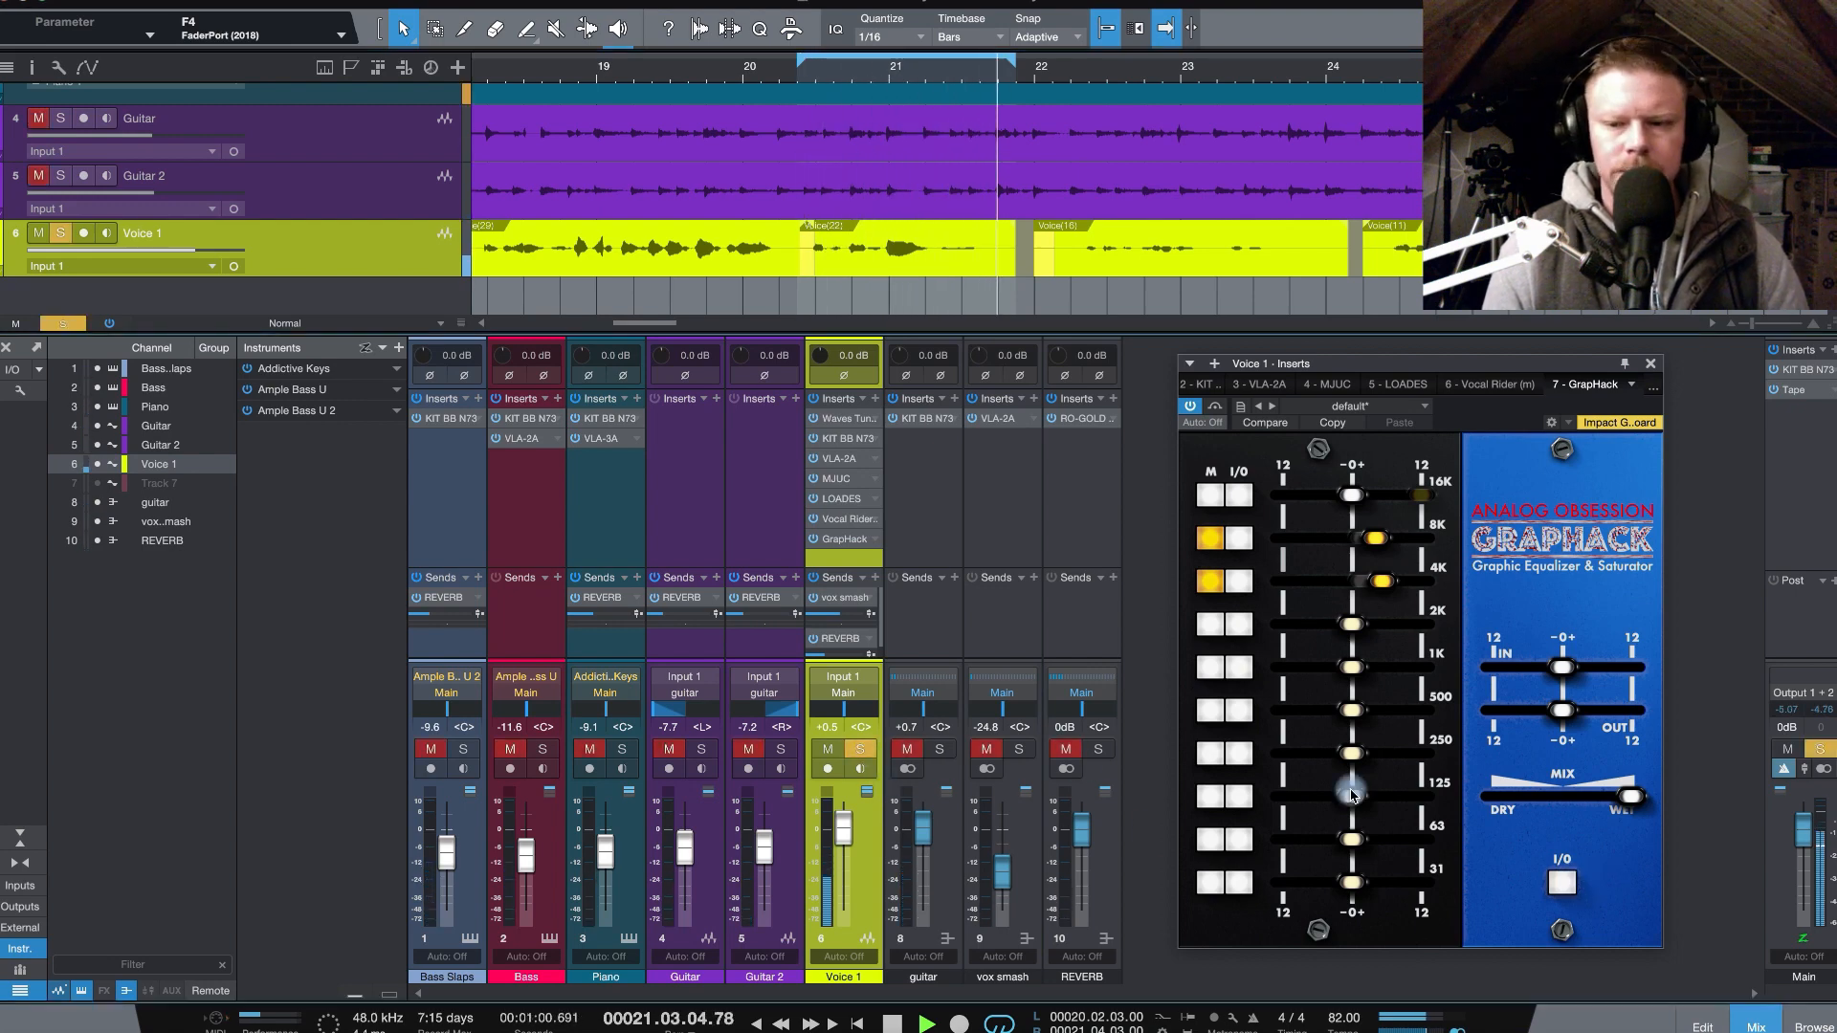
click(1571, 884)
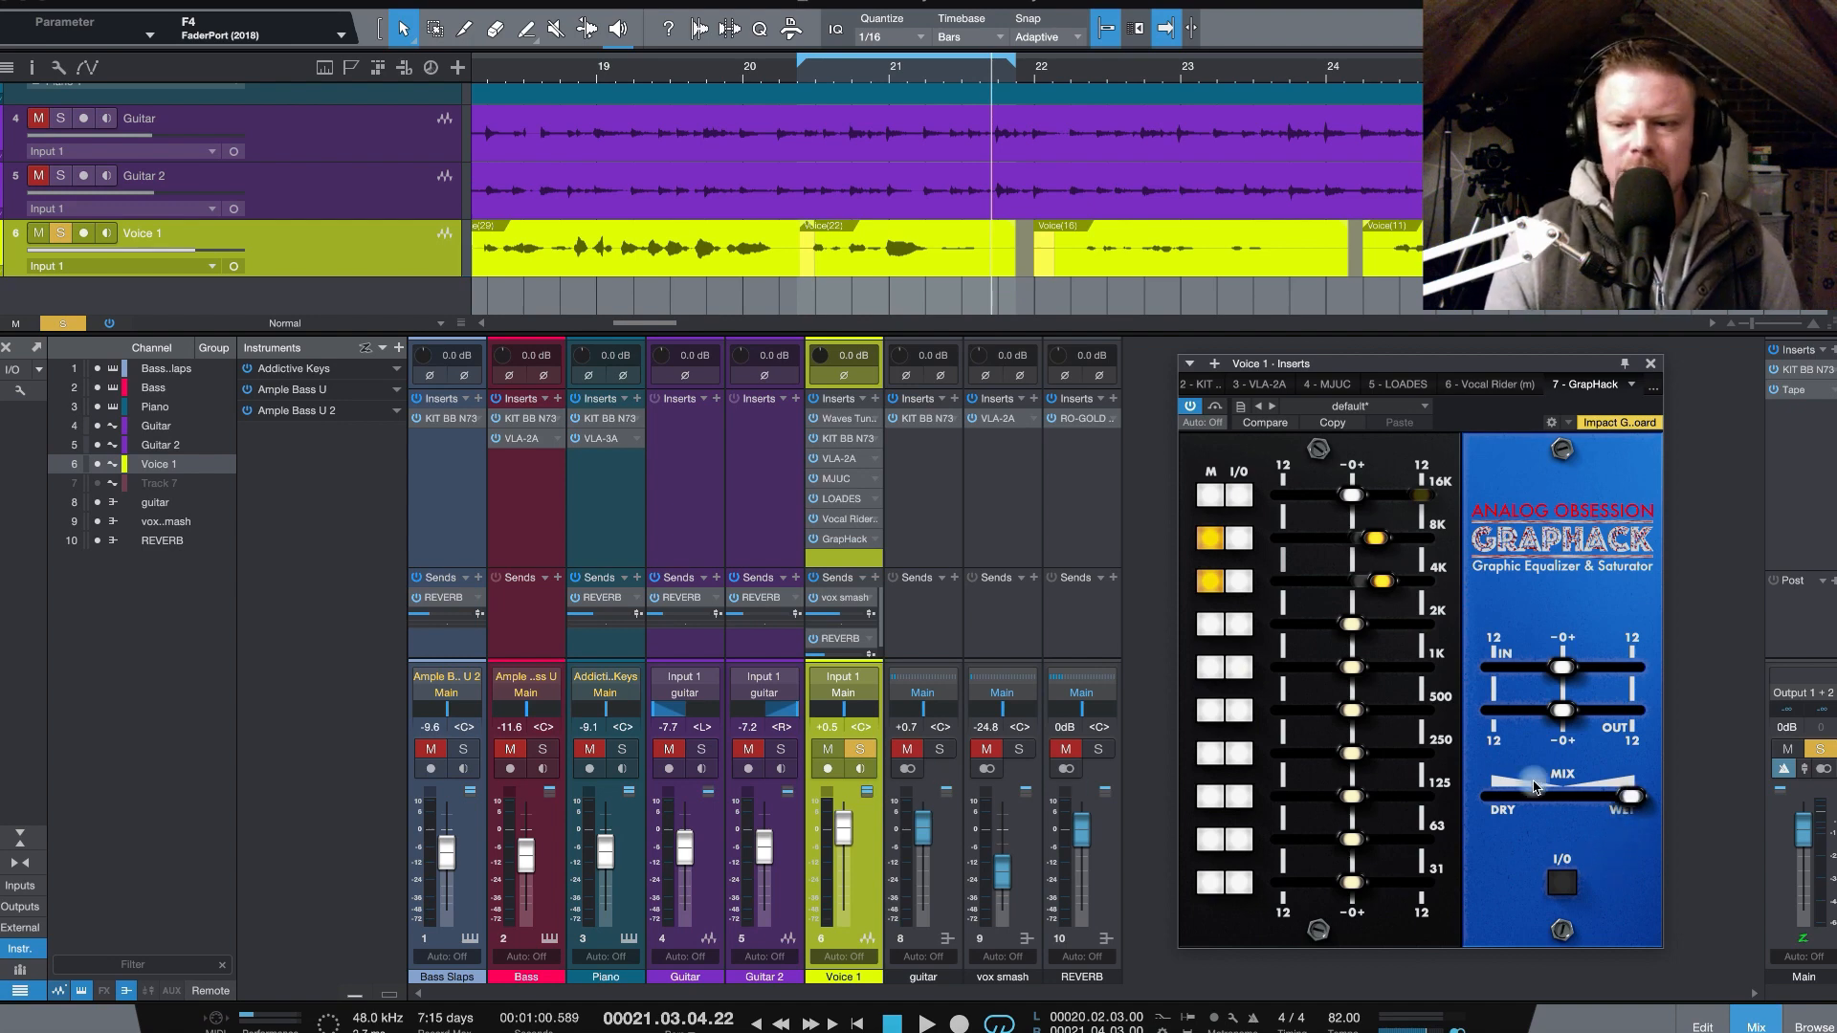
- Reduce the vocal GrapHack's mix to a little past halfway wet and unsolo Voice 1
mouse_move(1643, 800)
mouse_down()
mouse_move(1598, 796)
mouse_move(1640, 806)
mouse_up()
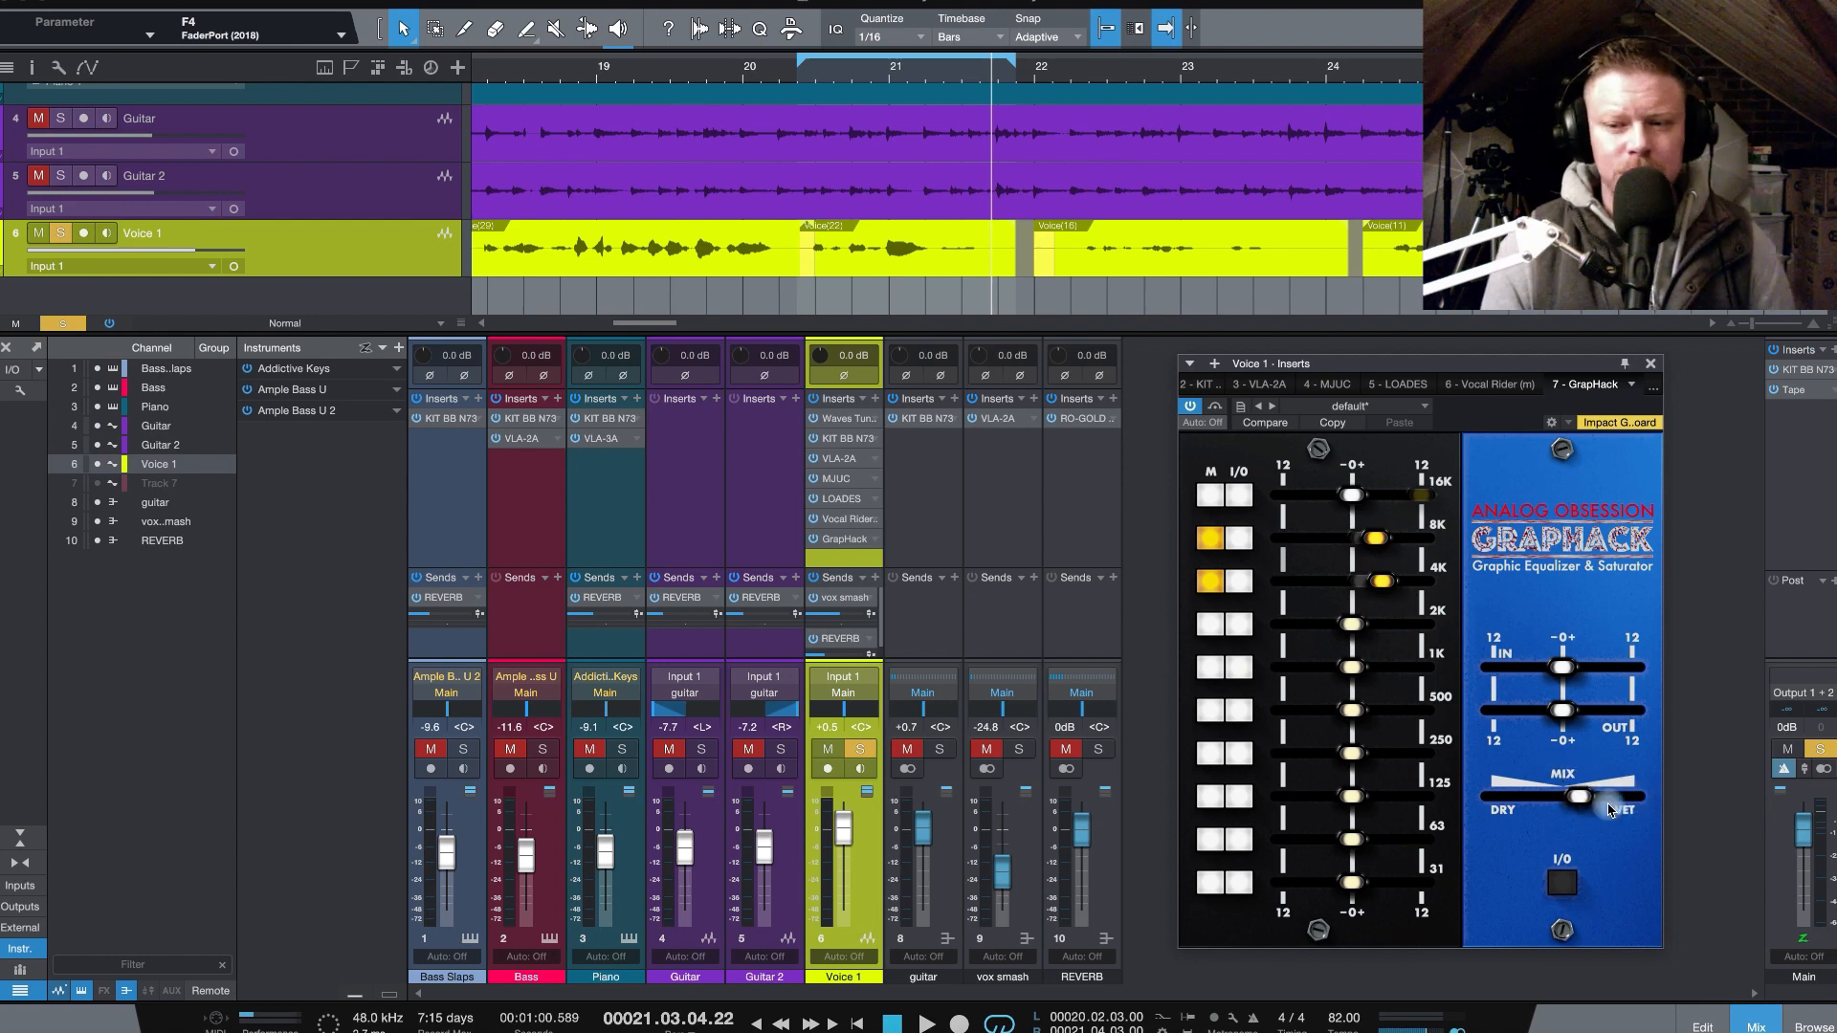
click(861, 749)
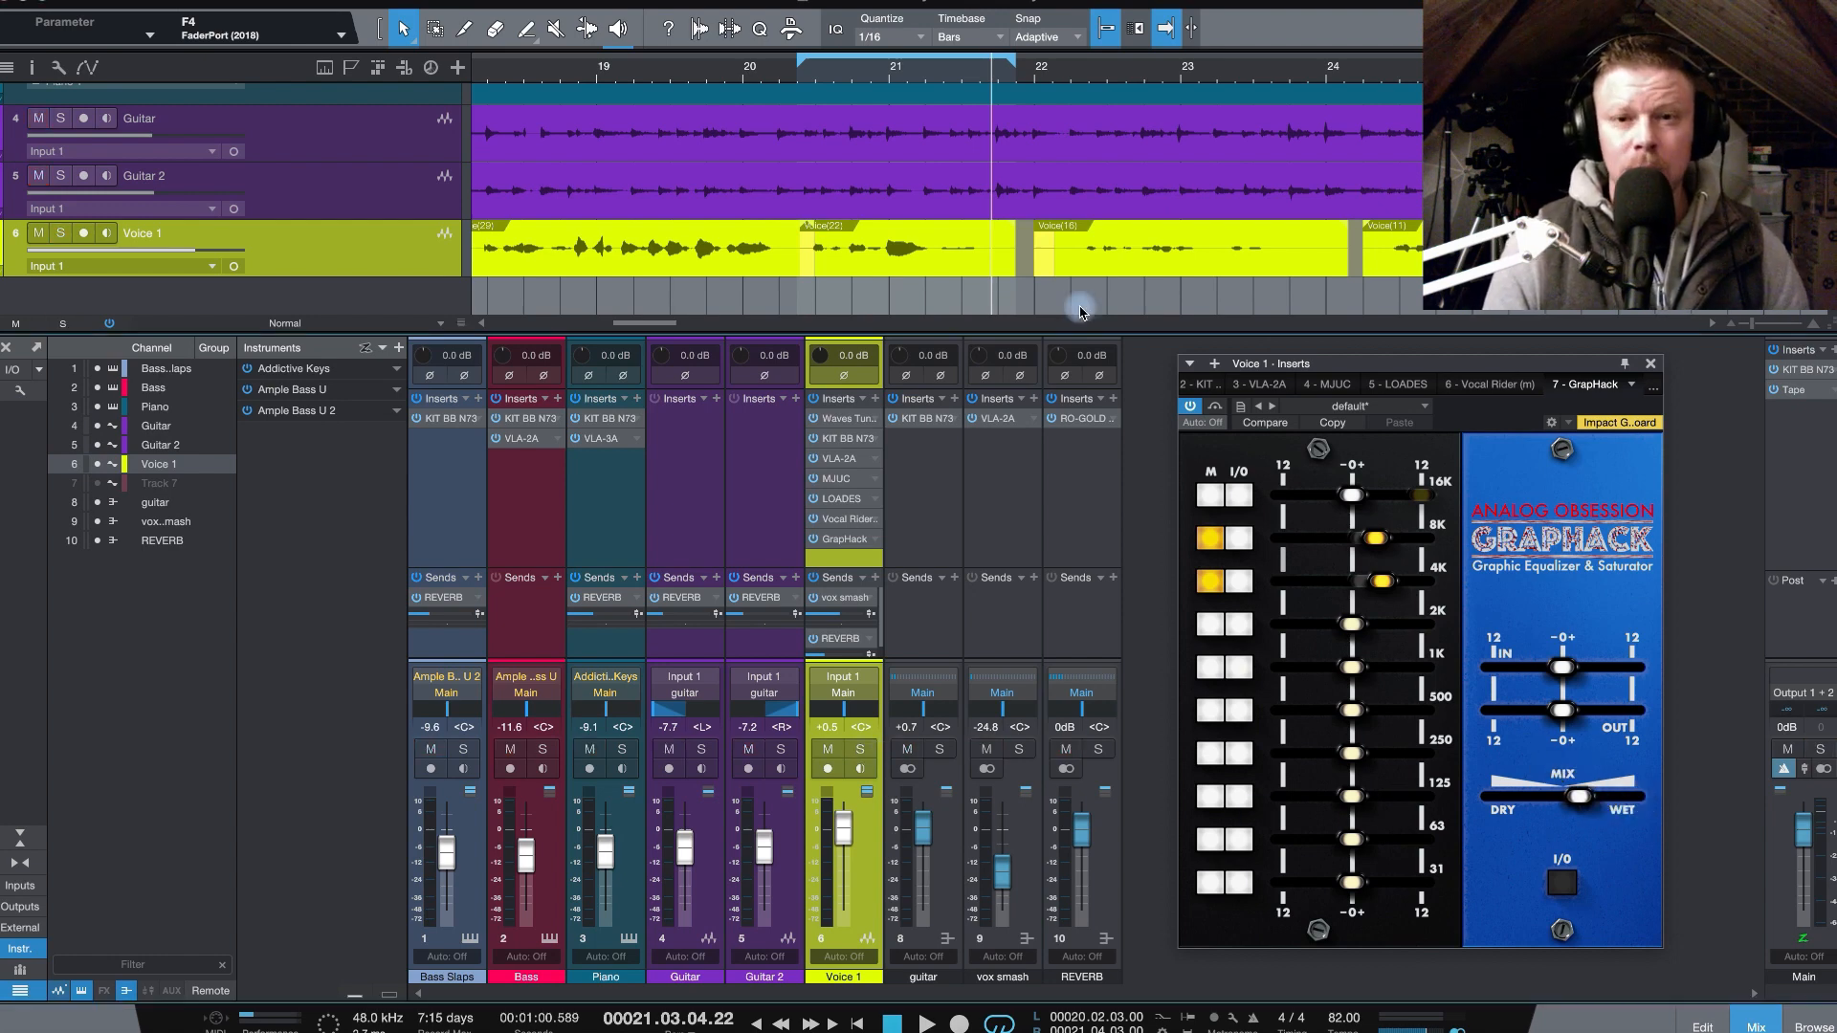
- Play the full mix from the loop start with GrapHack engaged, and compare it against the bypassed vocal
click(800, 74)
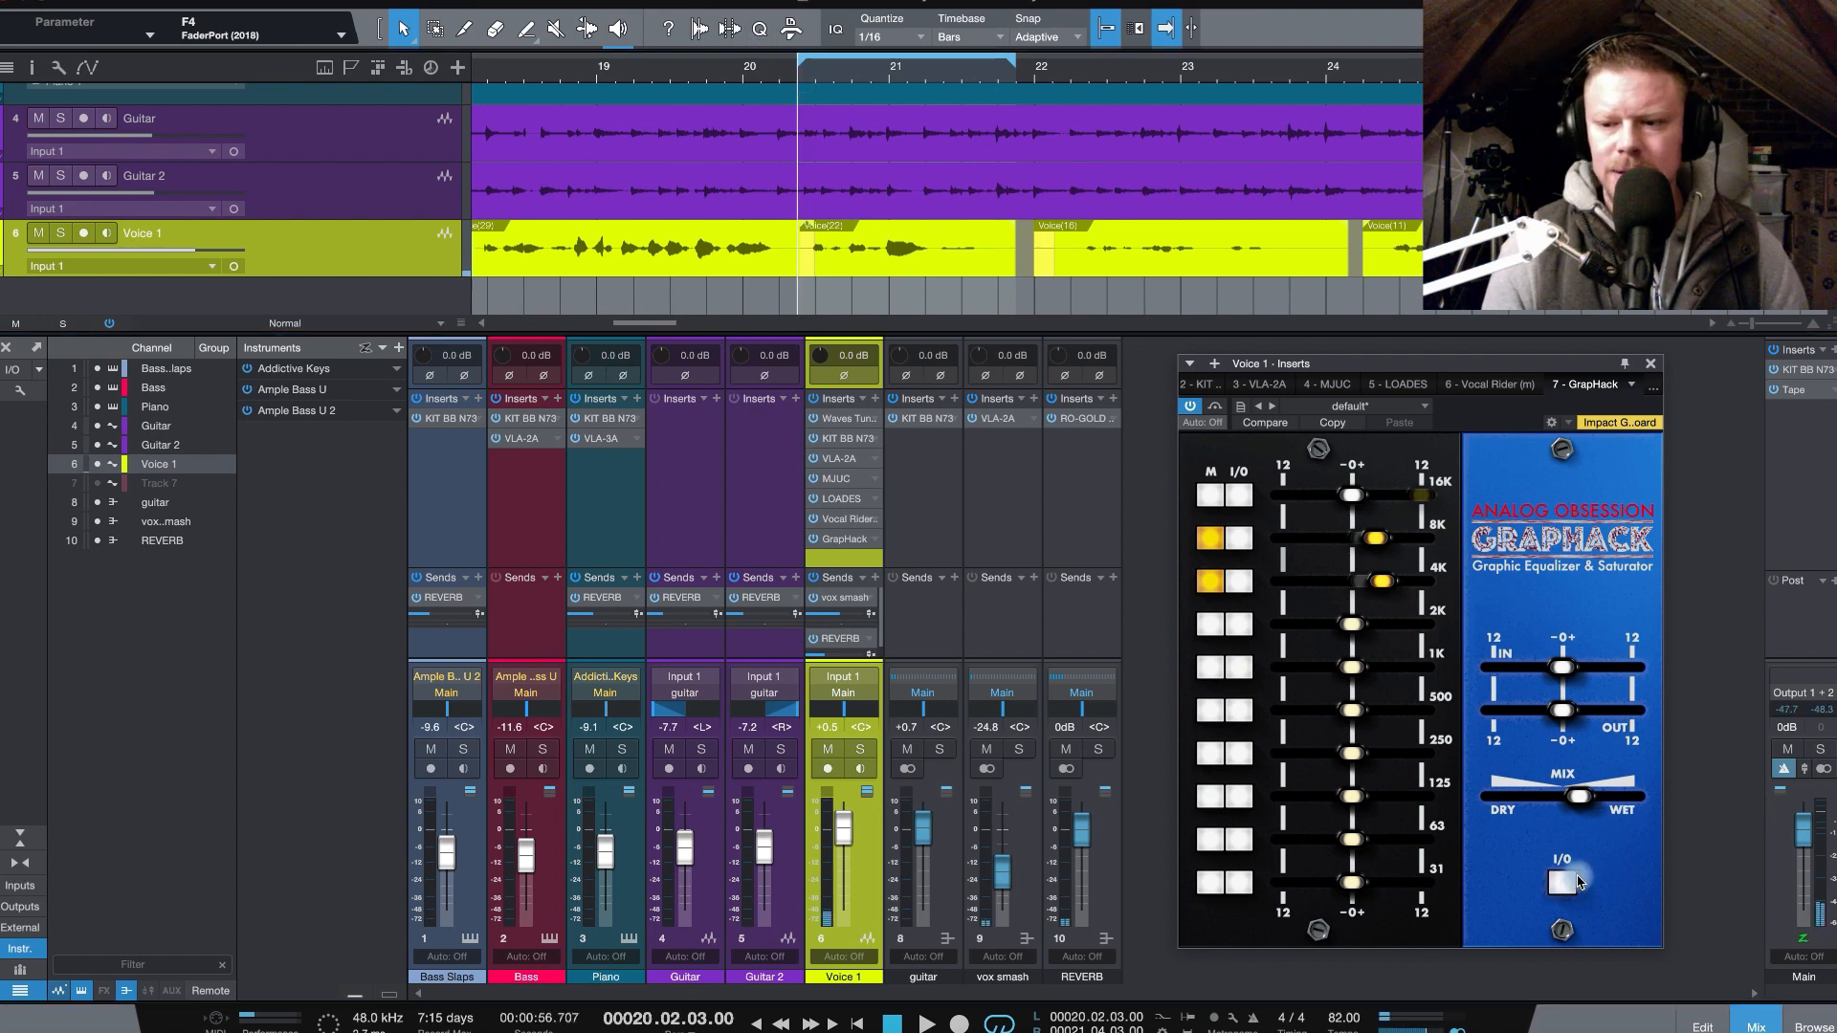
click(1561, 882)
key(space)
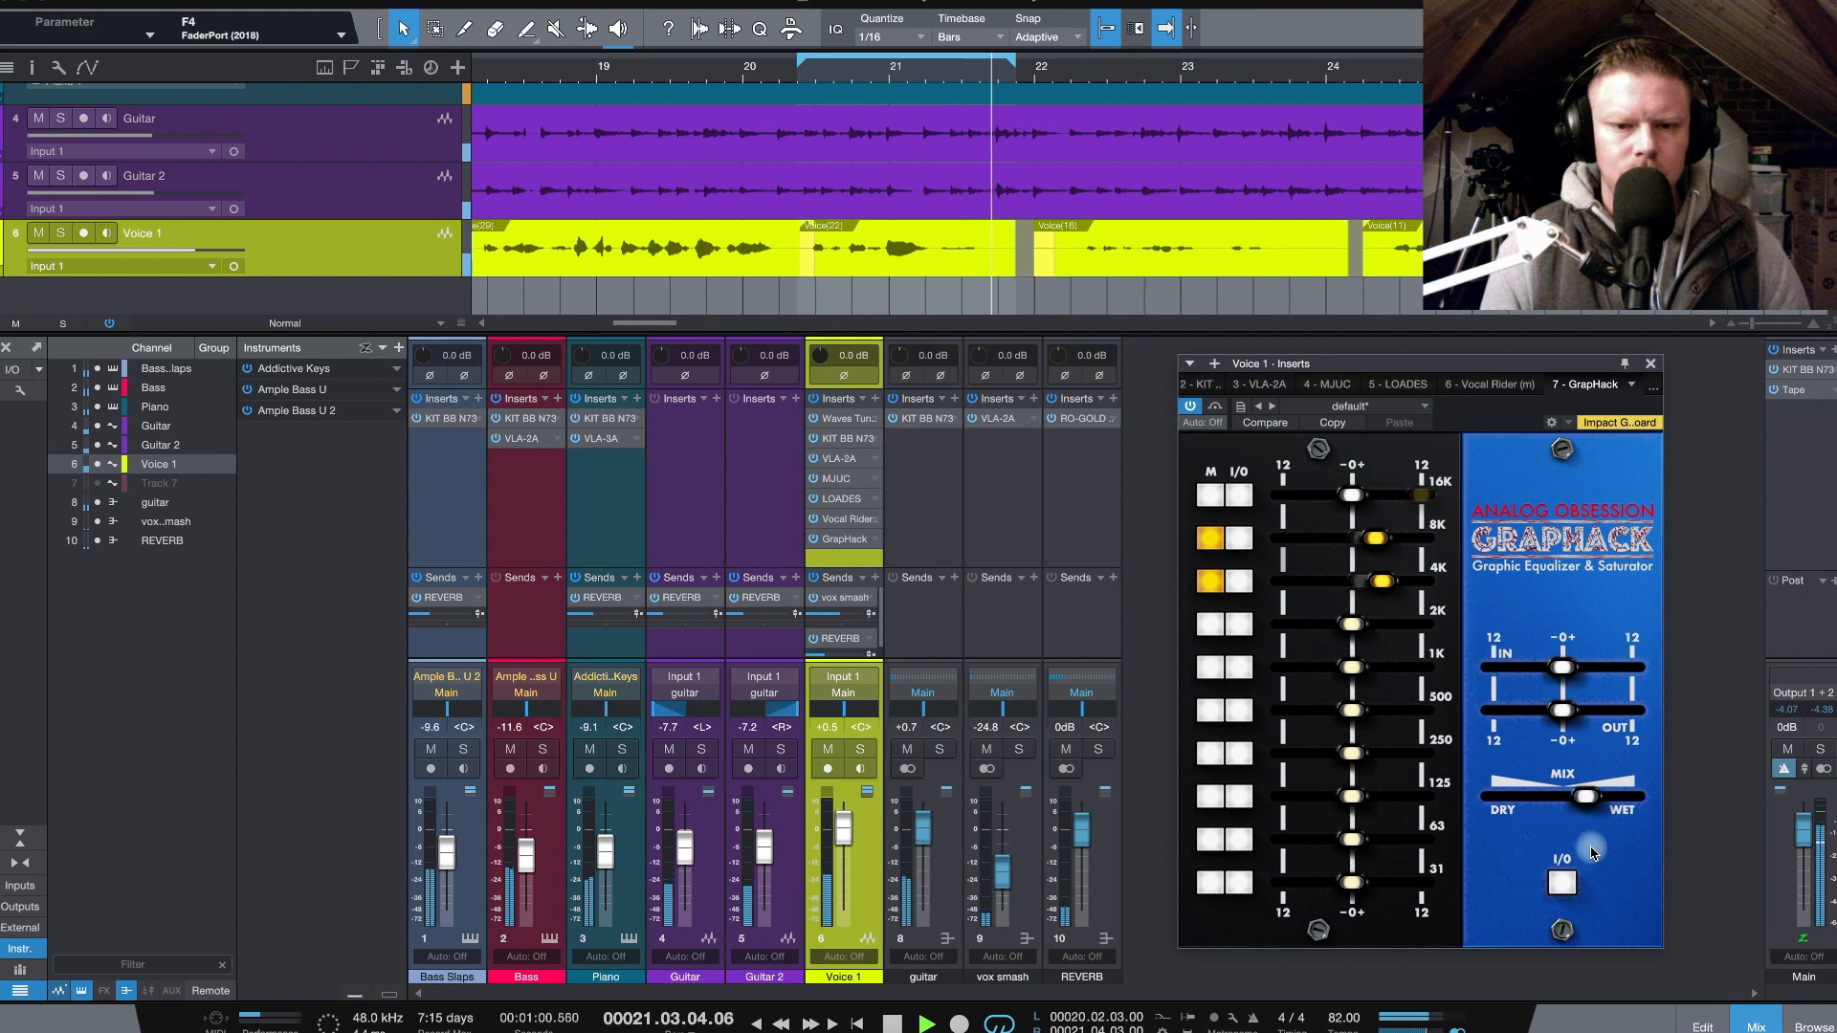
click(1568, 887)
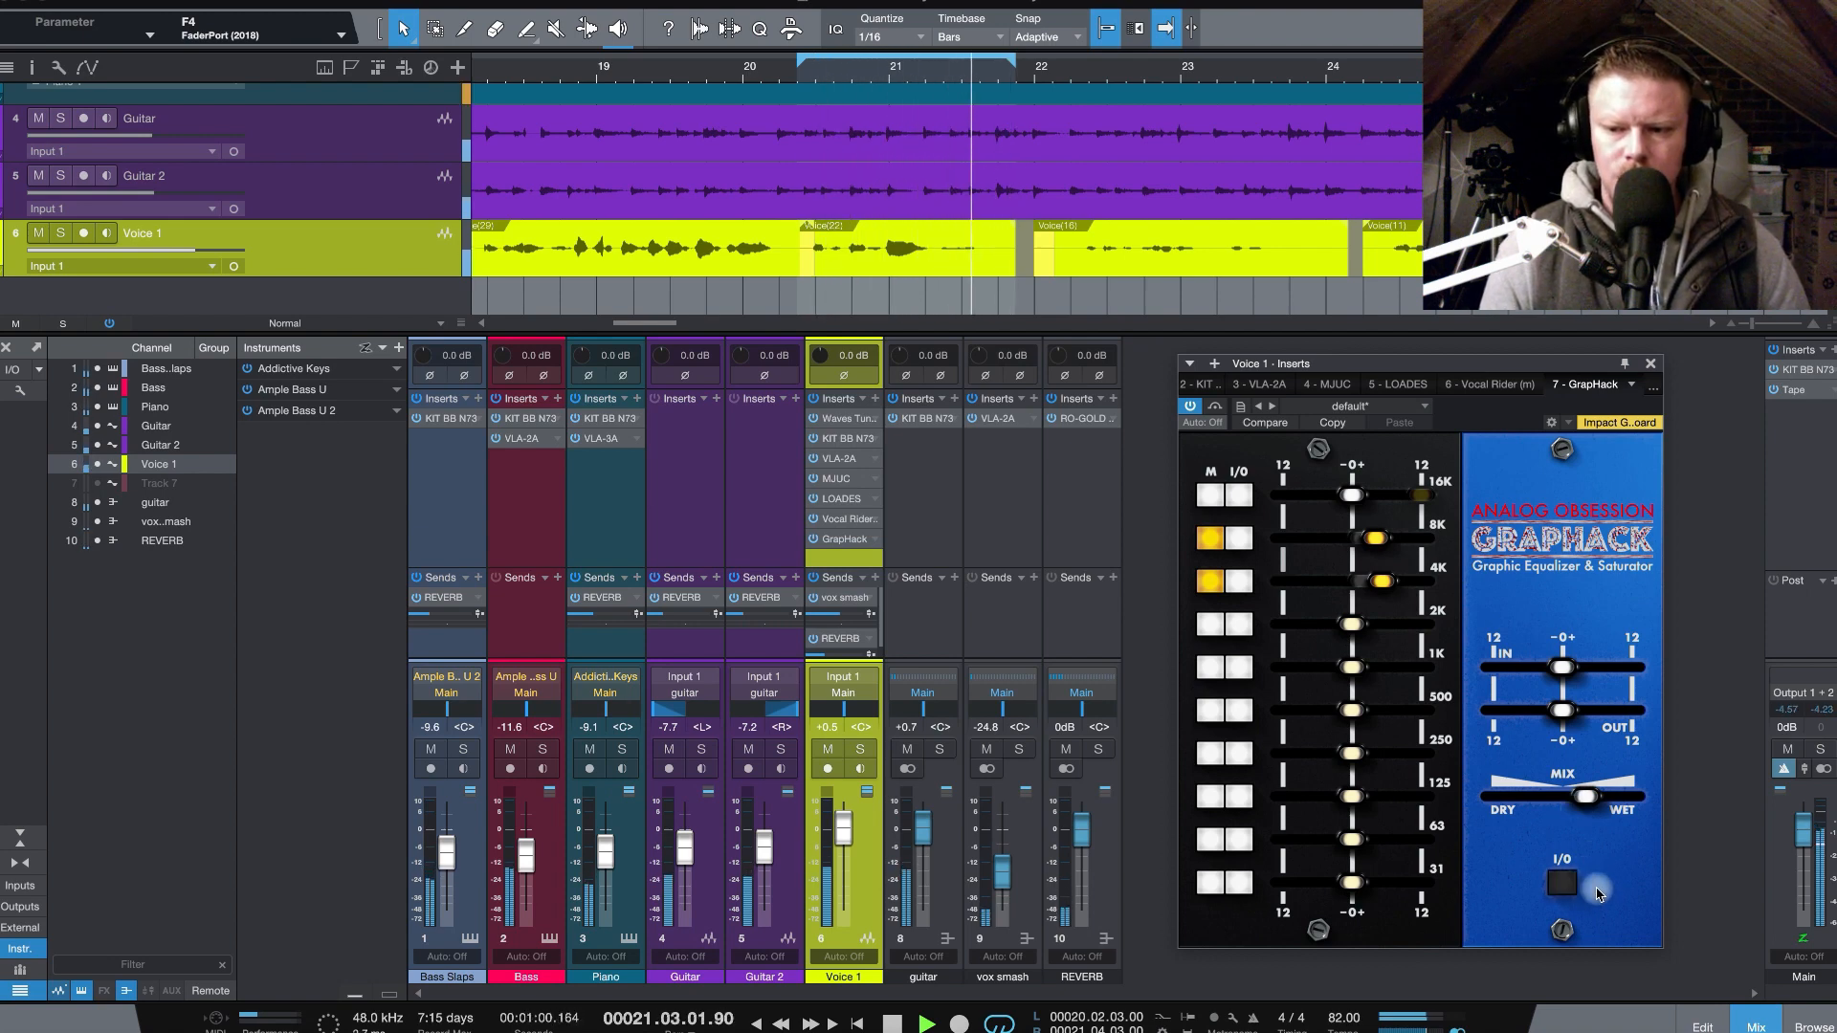
click(1563, 883)
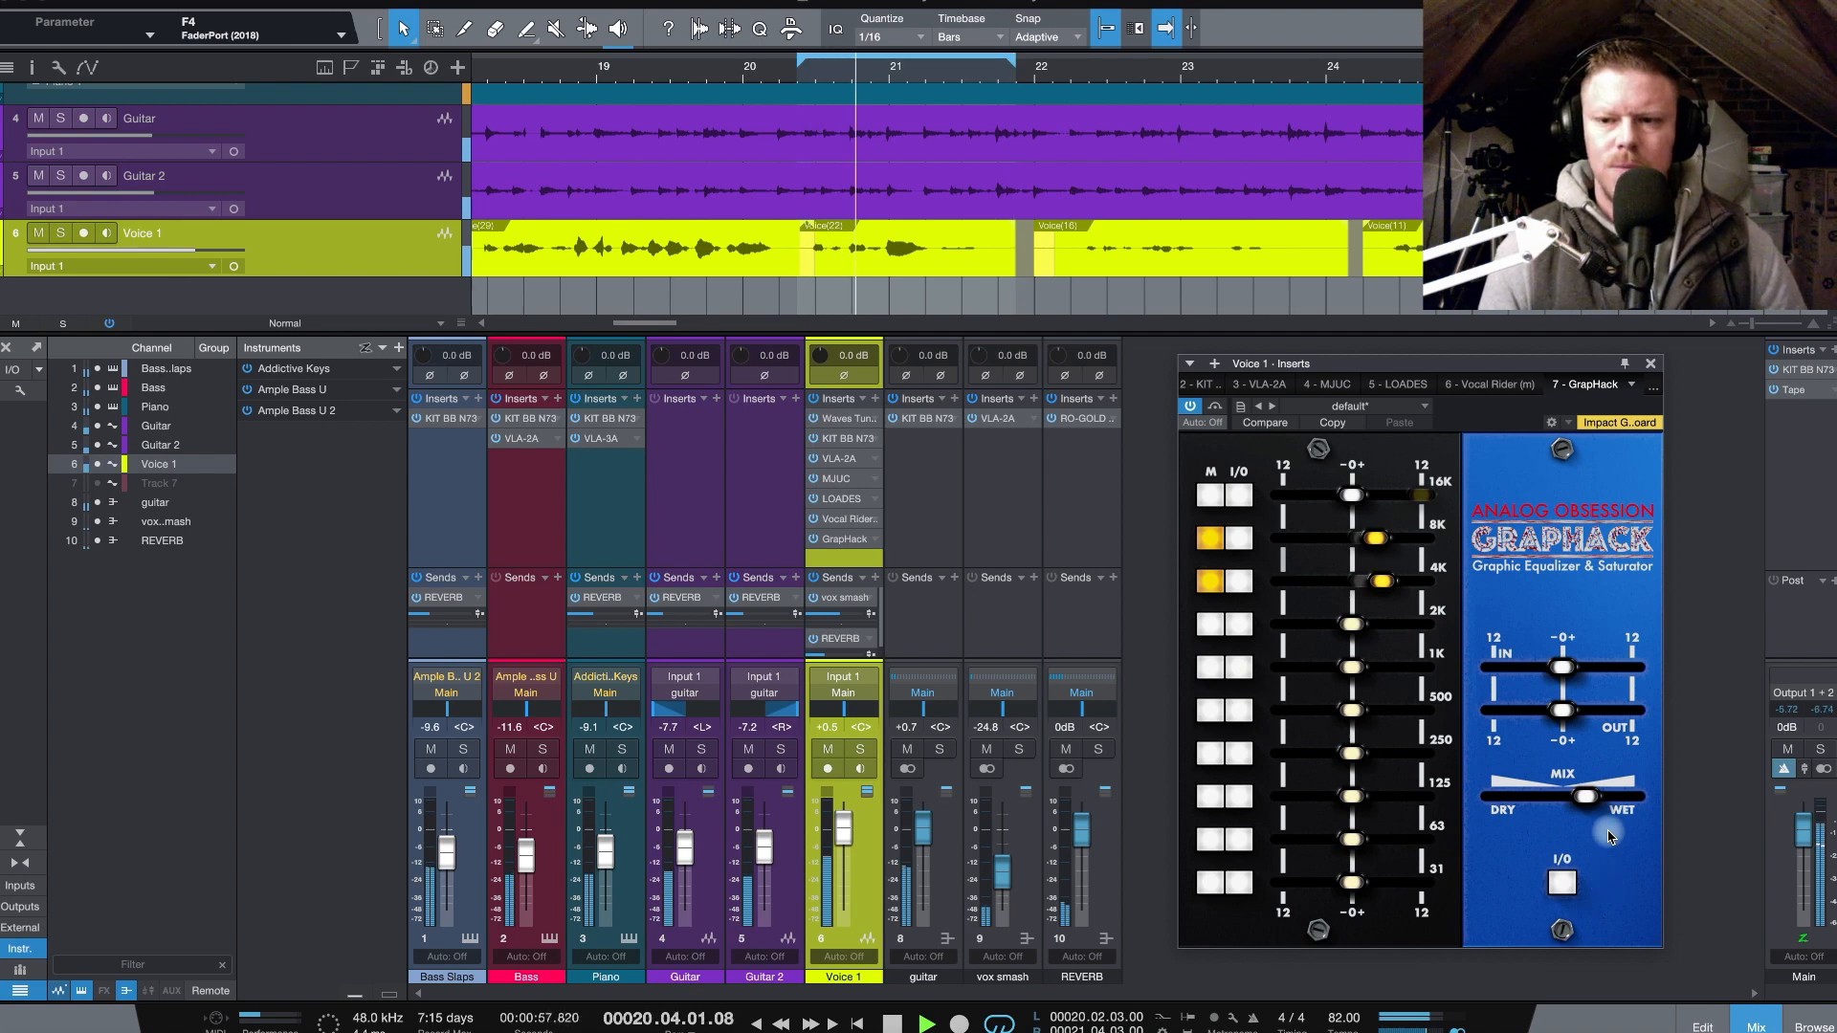